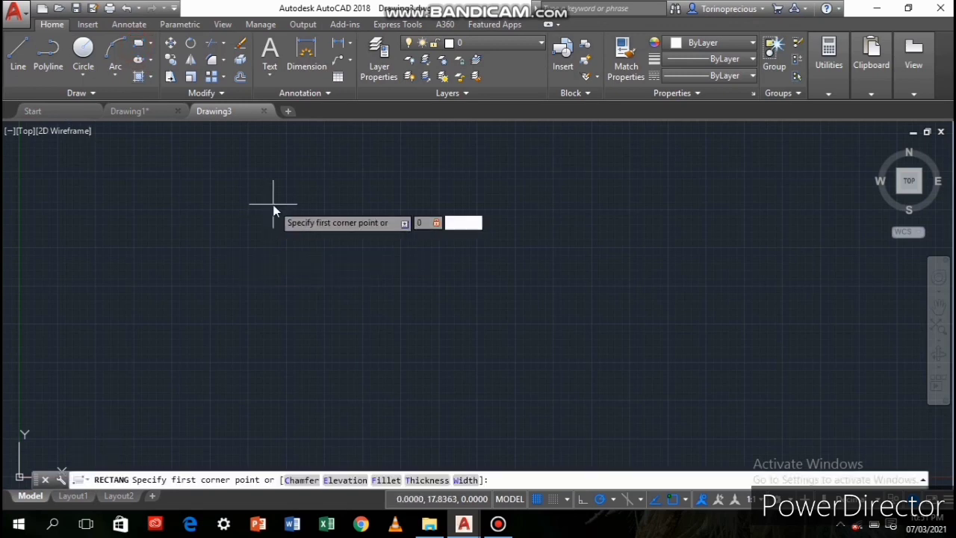
Draw a 2 by 2 square with its first corner at the origin 0,0.
text(0)
key(Return)
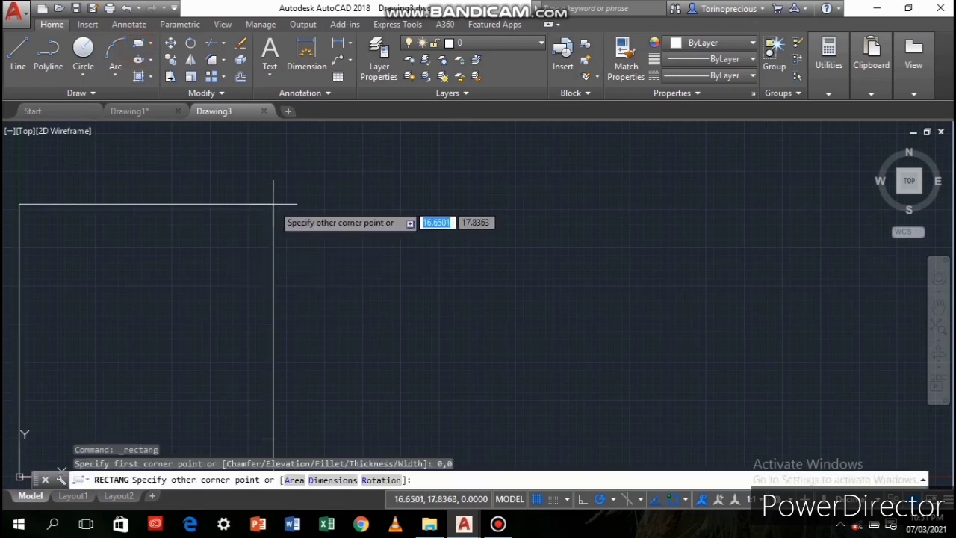
text(2)
key(Tab)
text(2)
key(Return)
middle_click(274, 206)
middle_click(273, 206)
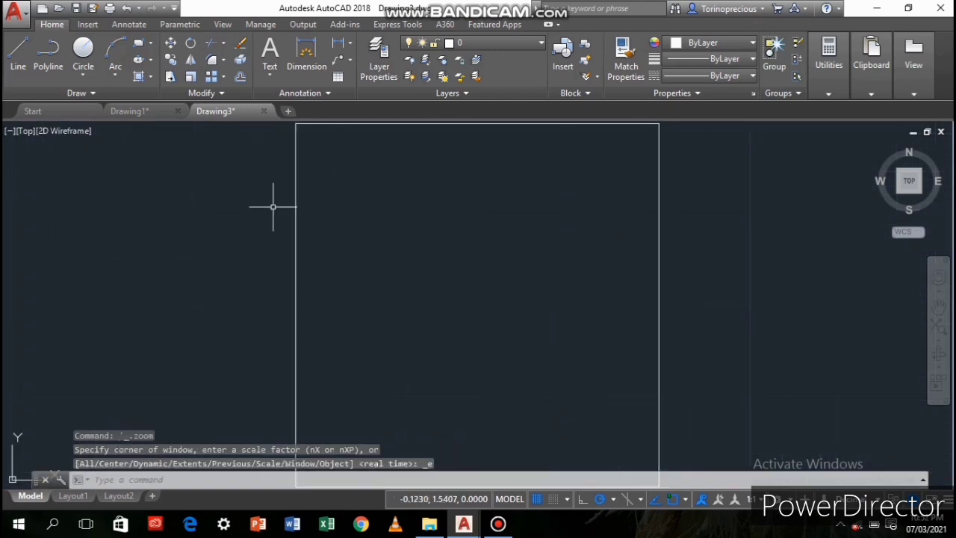
scroll(273, 207, down, 2)
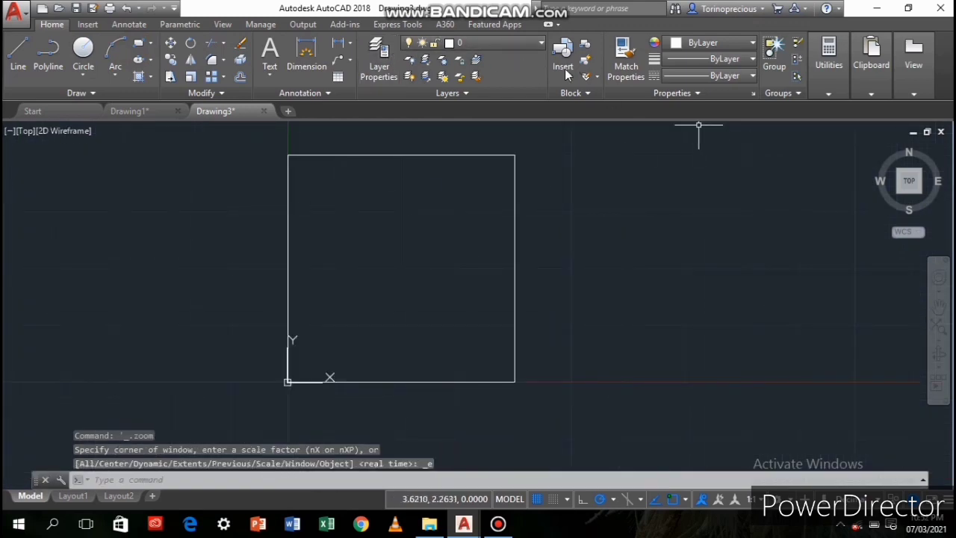
Draw a 2-Point circle inside the square from the top edge's midpoint to the bottom edge's midpoint.
click(84, 76)
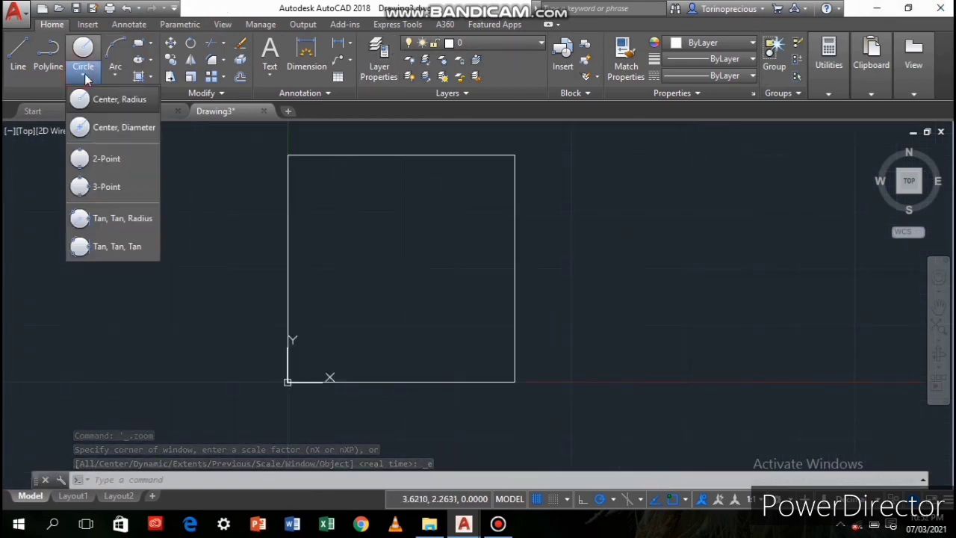
click(128, 157)
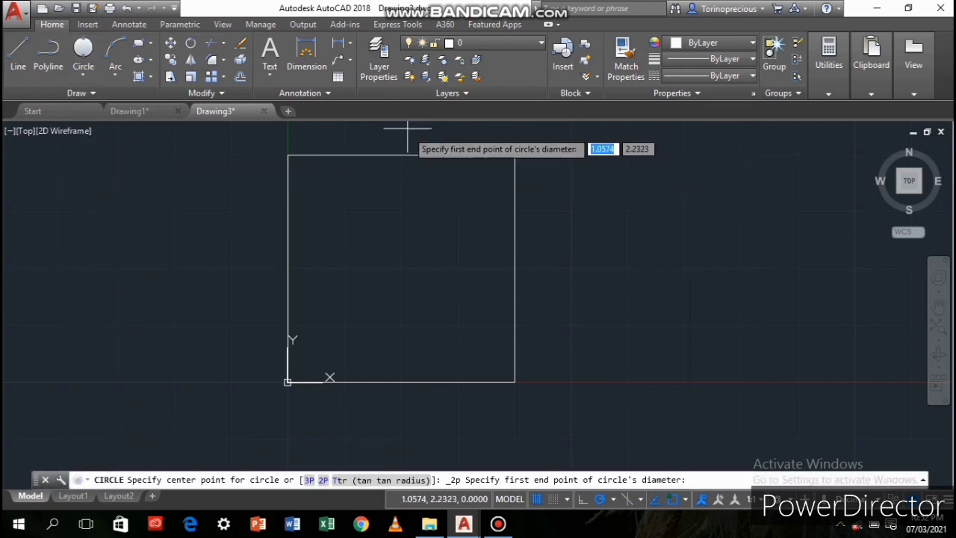
click(401, 156)
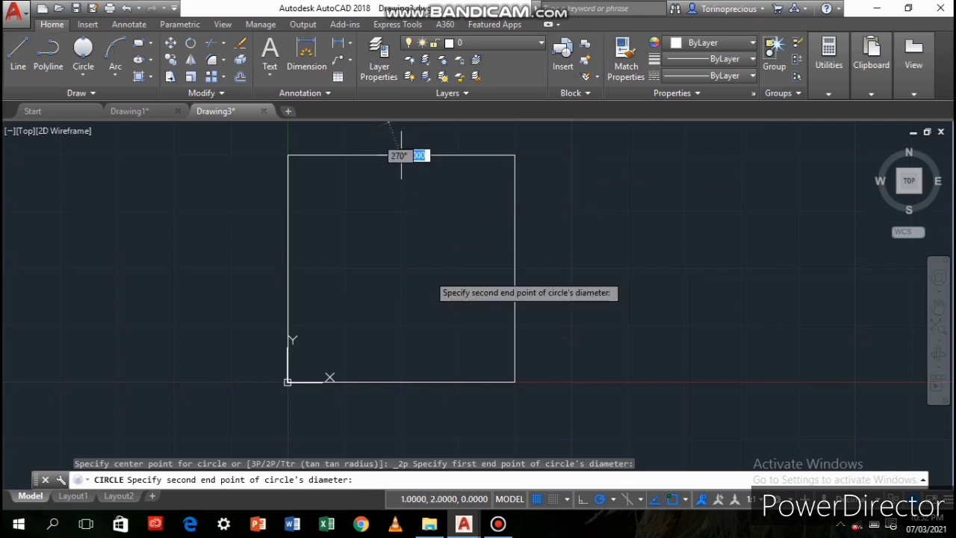
click(401, 382)
Draw a line from the circle's centre to the square's lower-left corner.
text(l)
key(Return)
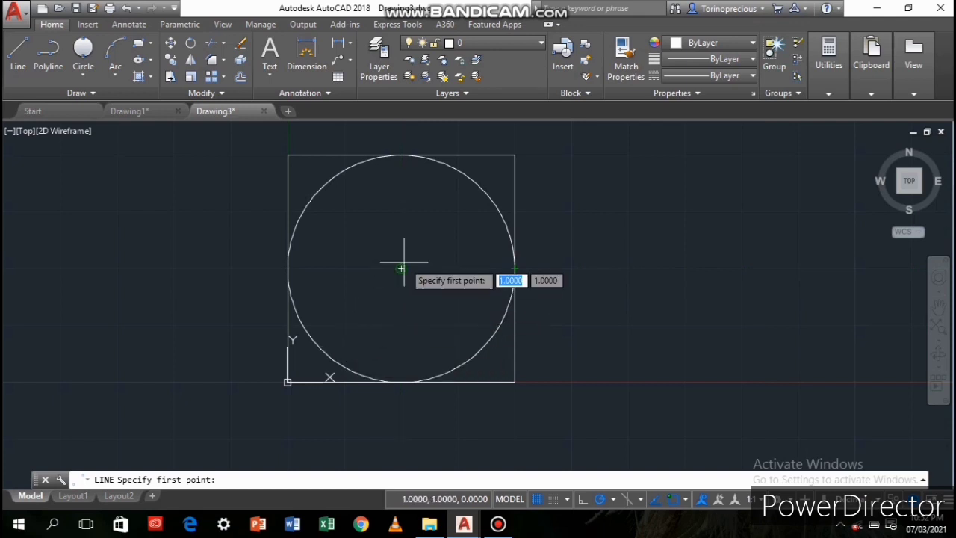
click(401, 267)
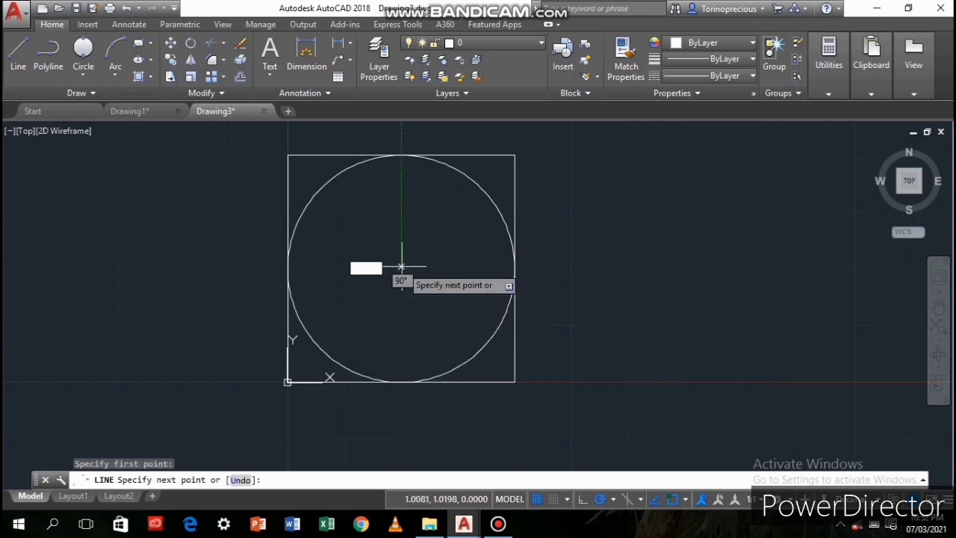
click(288, 383)
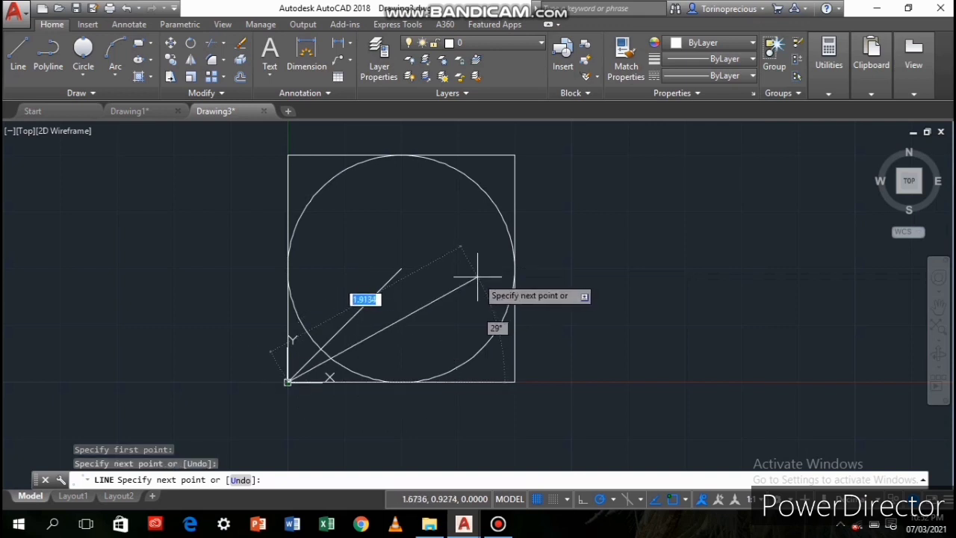
key(Return)
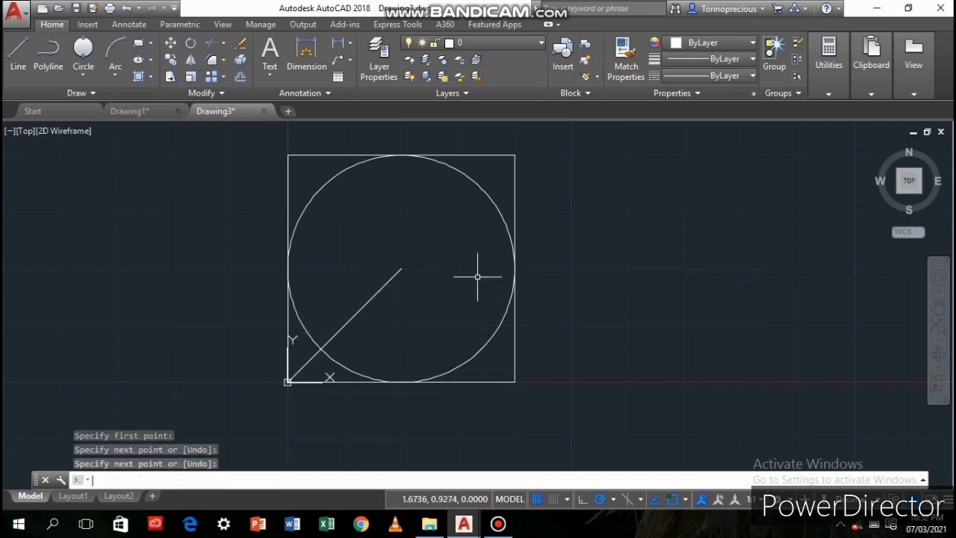
Draw a circle centred on the square's lower-left corner, with its radius reaching the intersection of the diagonal line and large circle.
click(90, 72)
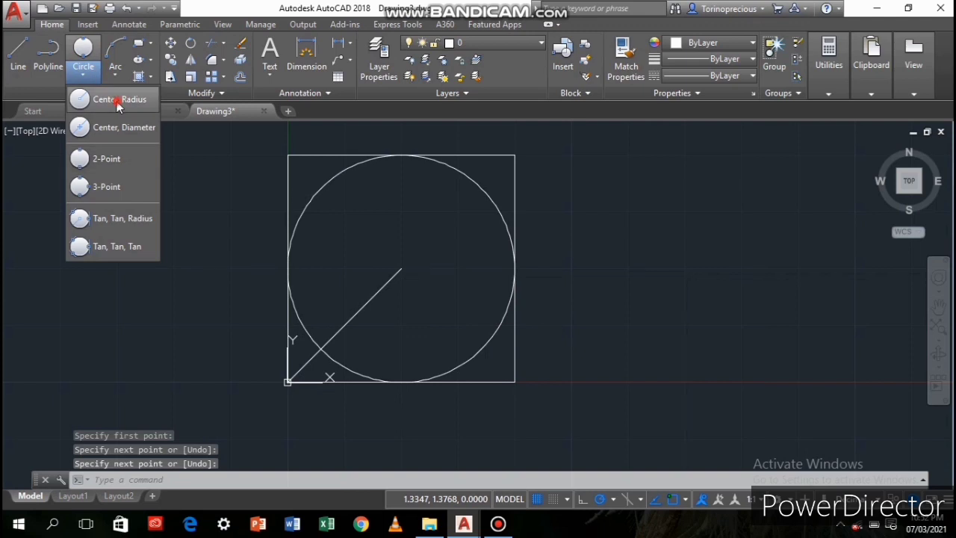
click(114, 99)
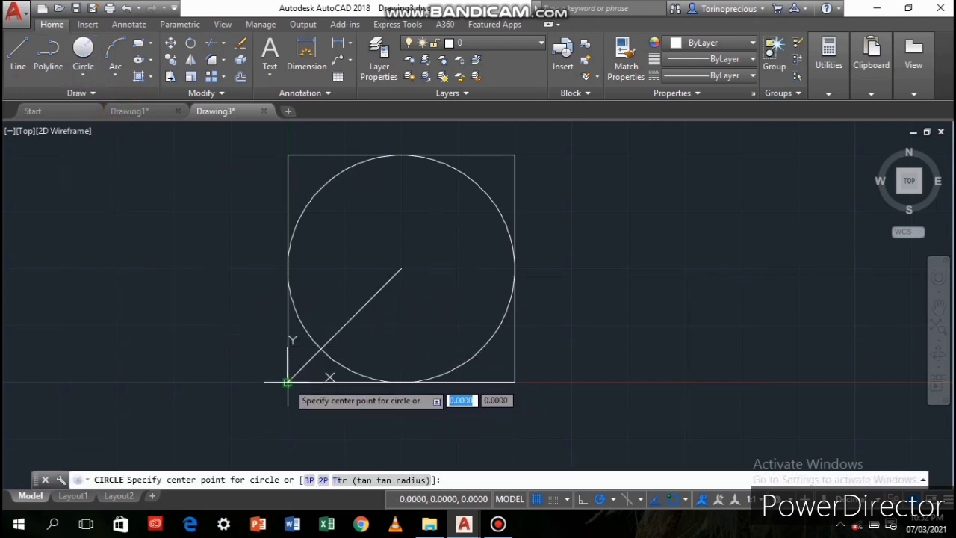
click(293, 376)
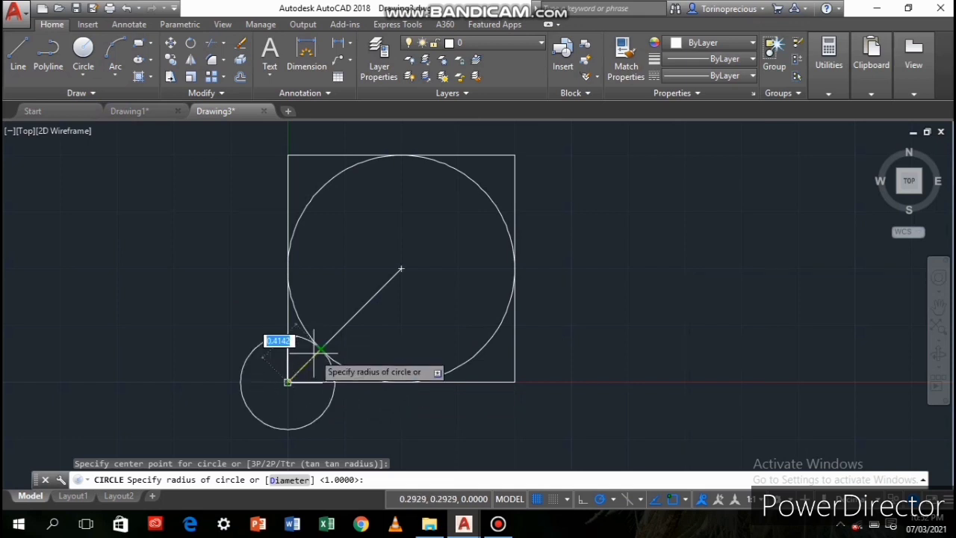
click(321, 348)
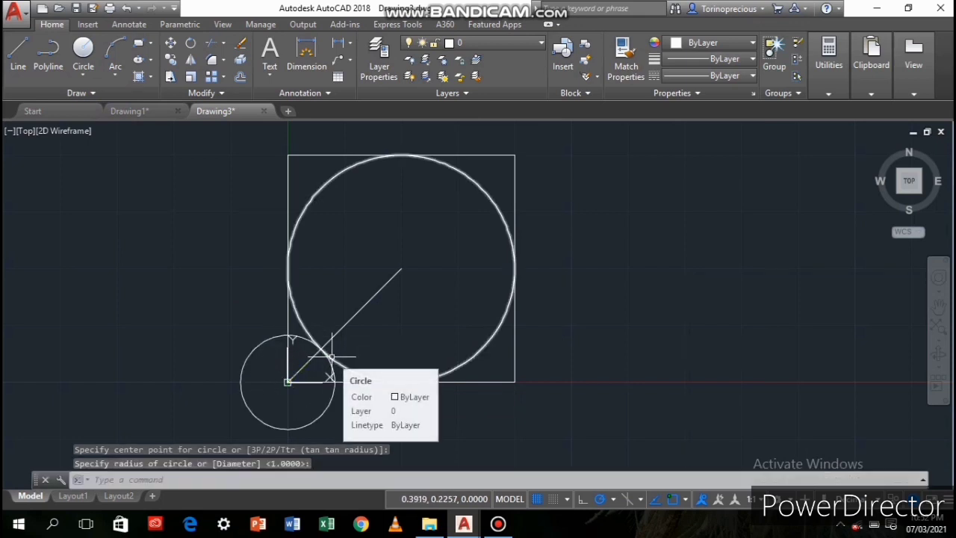
Offset the large circle outward and the small corner circle inward by 0.1.
click(244, 79)
click(288, 382)
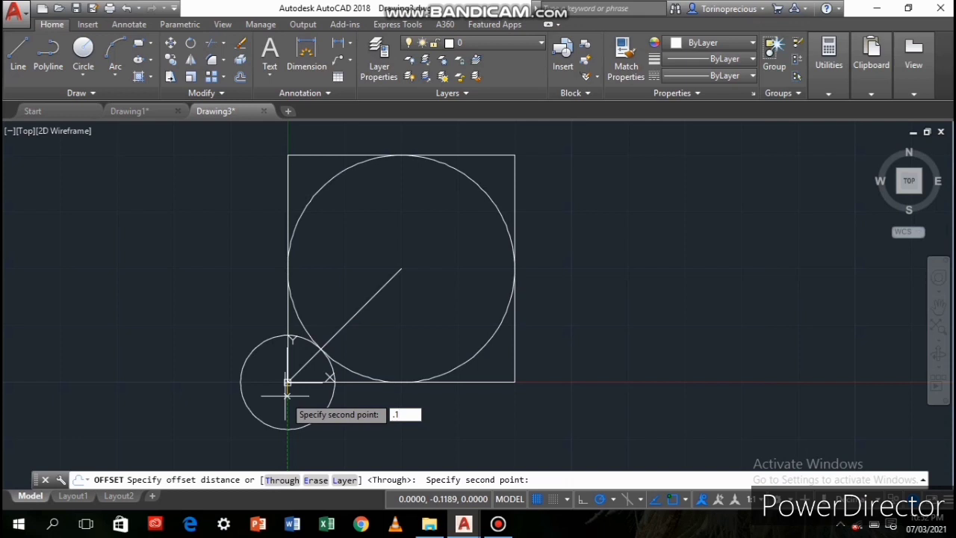
key(Return)
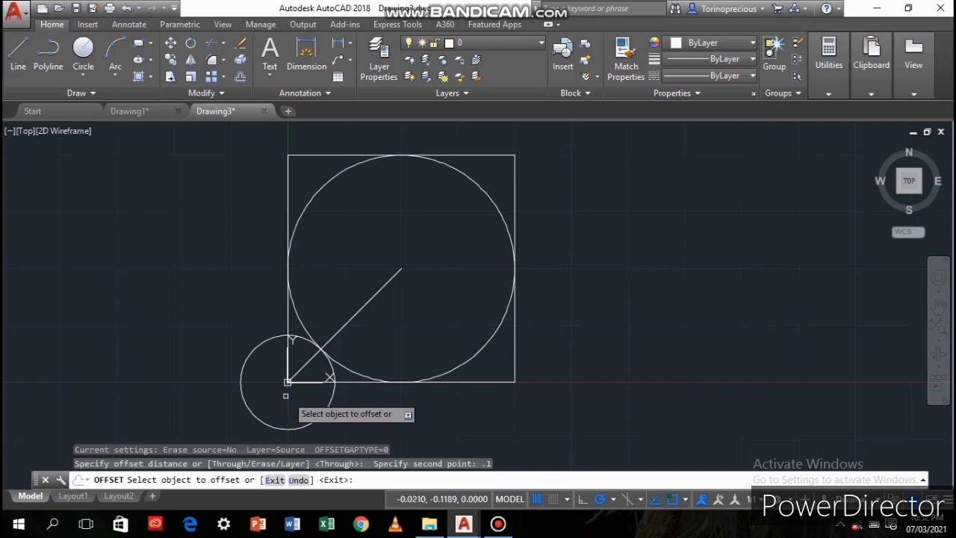
click(354, 369)
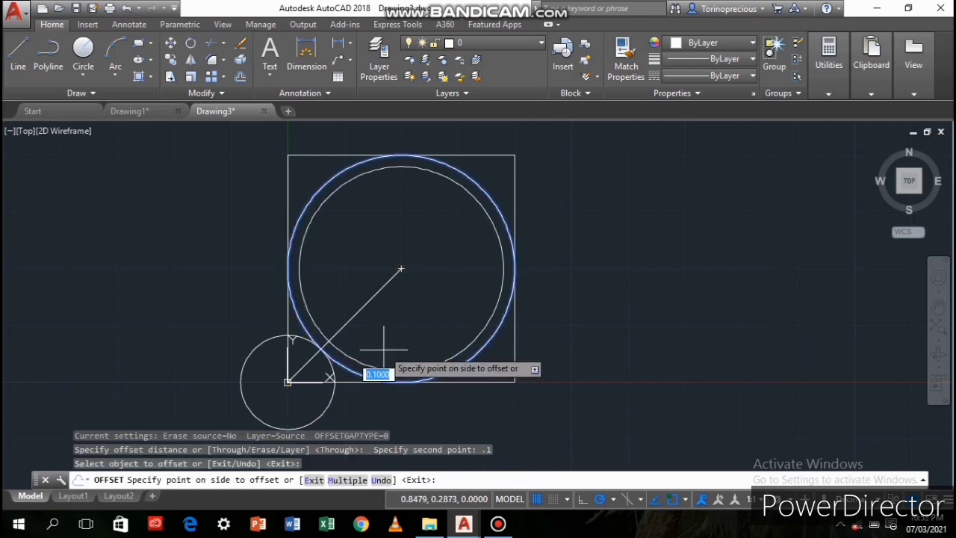
click(309, 402)
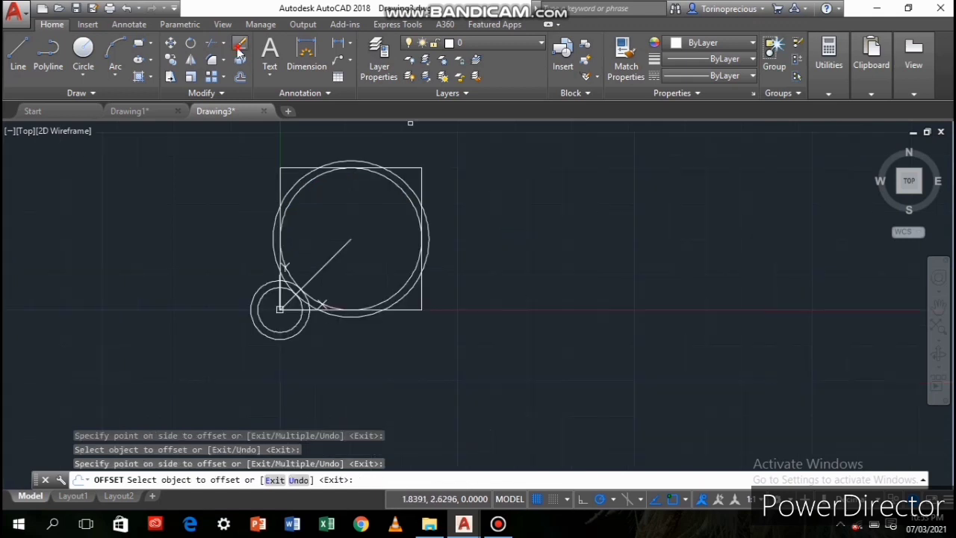
Erase the construction square and the diagonal line.
click(239, 49)
click(419, 187)
click(321, 270)
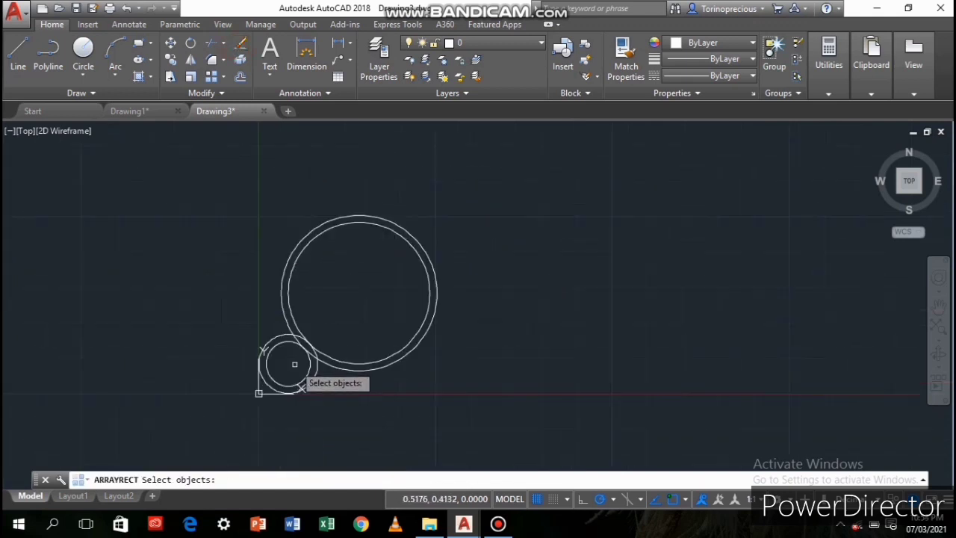
Create a rectangular array of the two small concentric circles with 2 columns and 2 rows, spaced 2 units apart in both directions.
click(317, 368)
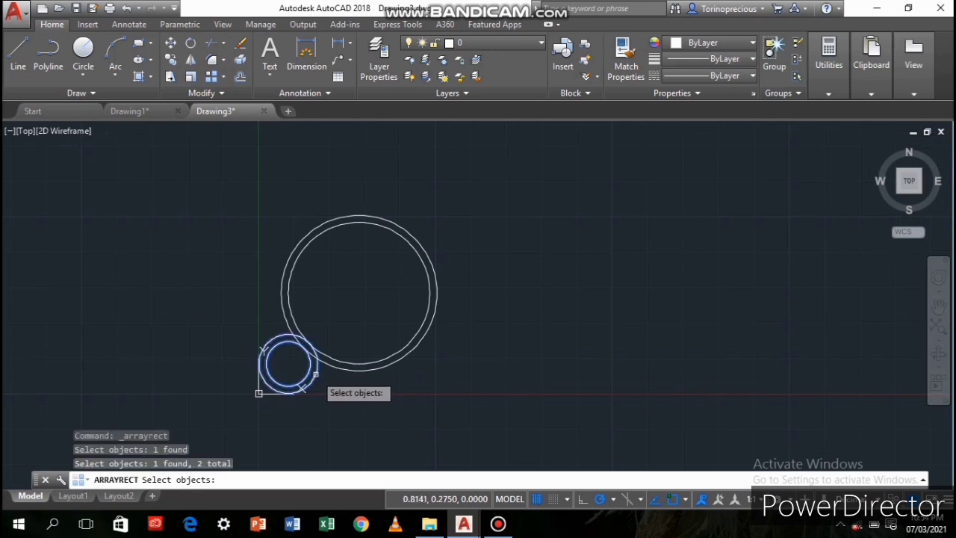
key(Return)
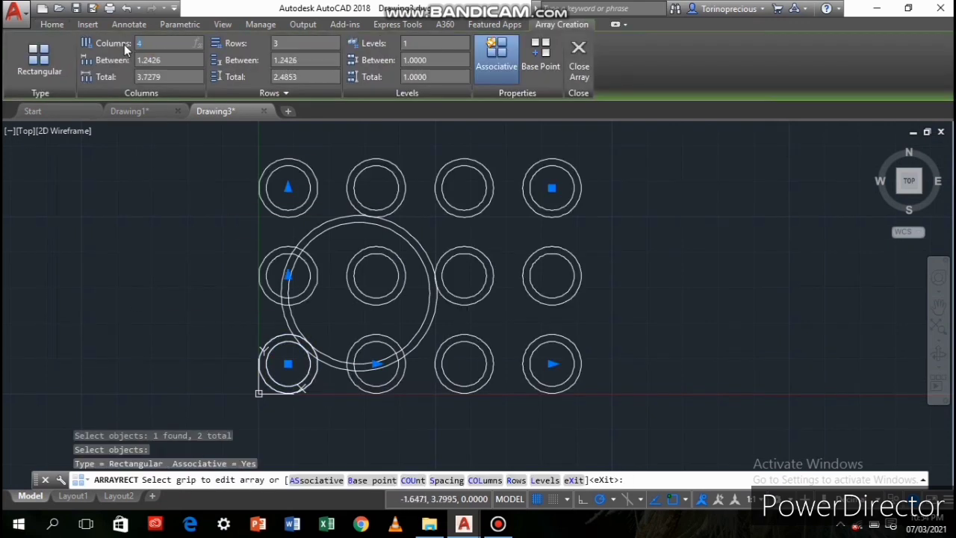
click(272, 44)
text(2)
key(Return)
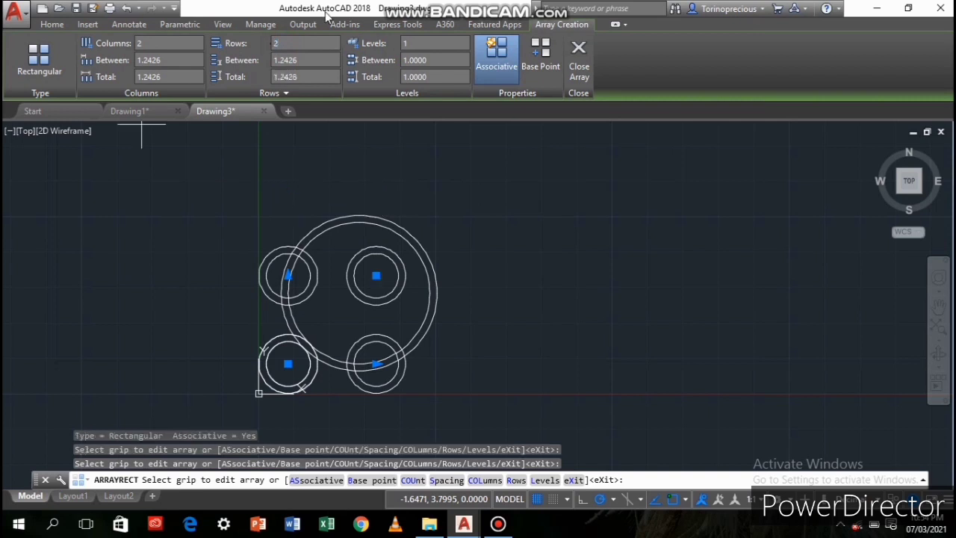
text(2)
key(Return)
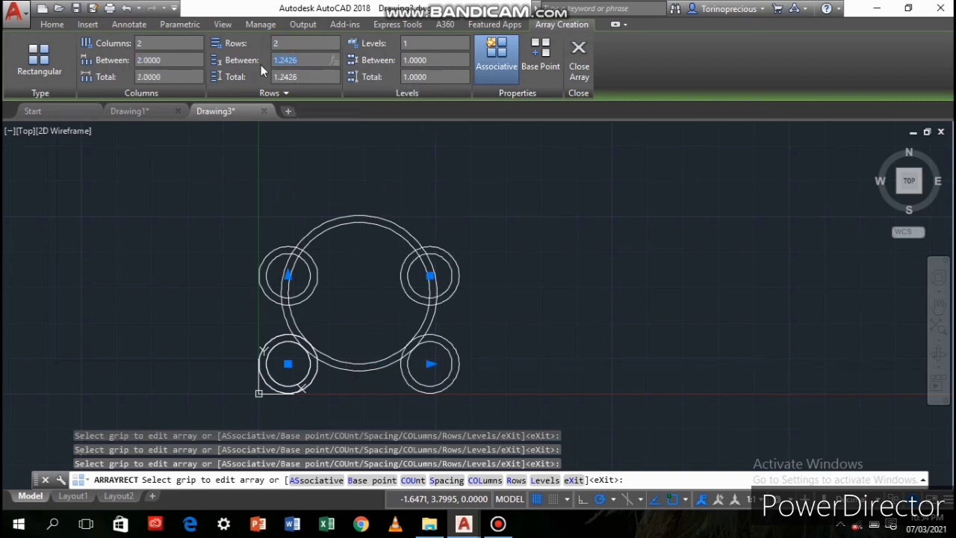
text(2)
key(Return)
Trim the overlapping arcs where the four small outer circles cross the large ring.
scroll(358, 226, up, 3)
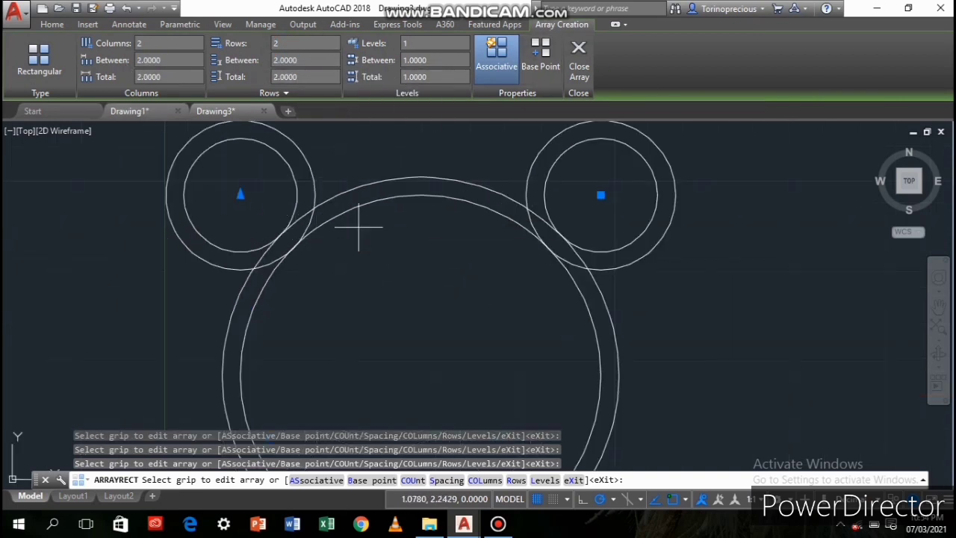
click(51, 27)
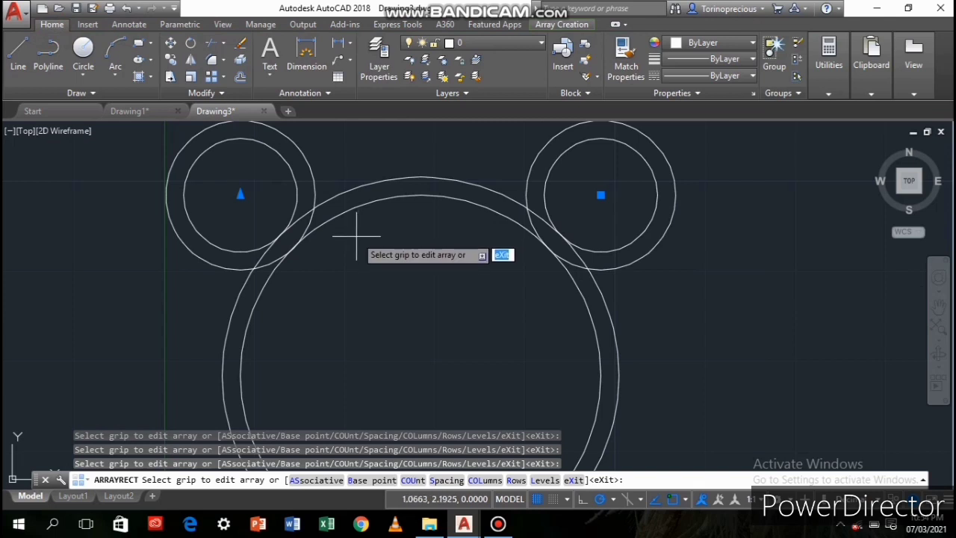
click(209, 48)
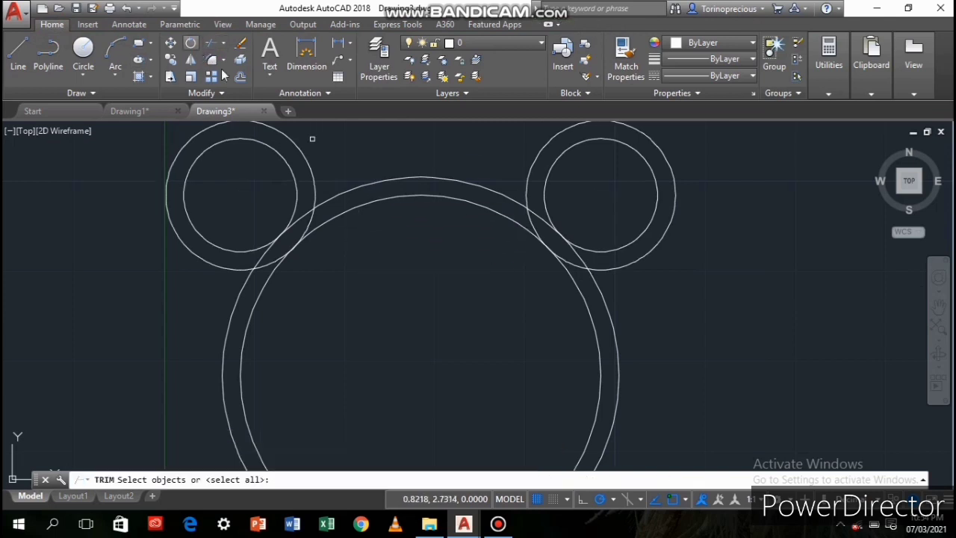
key(Return)
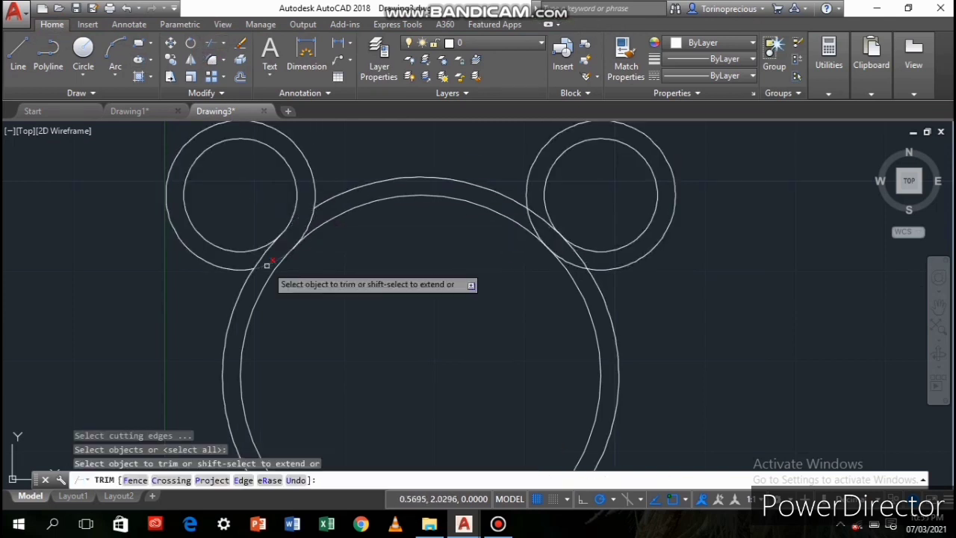
scroll(266, 265, down, 3)
scroll(316, 358, up, 3)
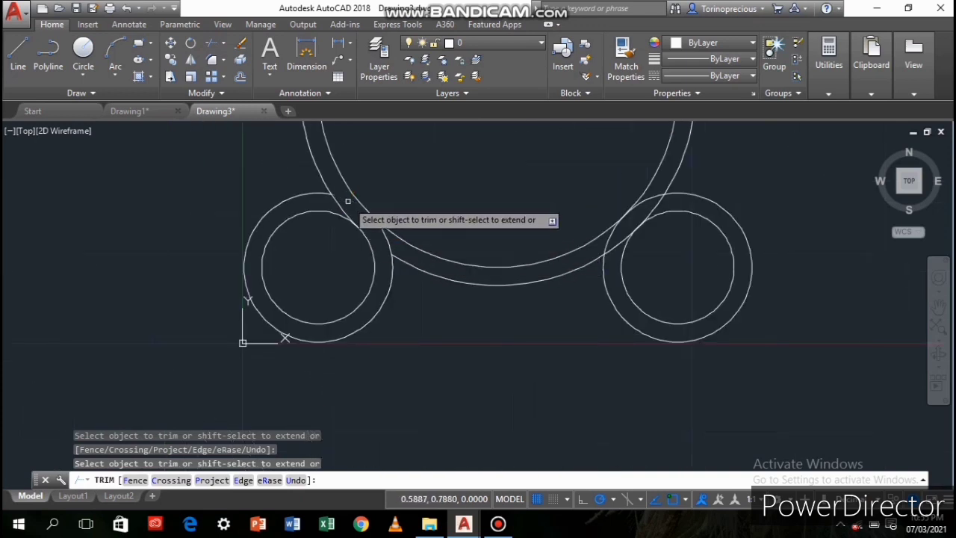
click(608, 248)
click(661, 195)
middle_drag(660, 194, 523, 517)
click(470, 258)
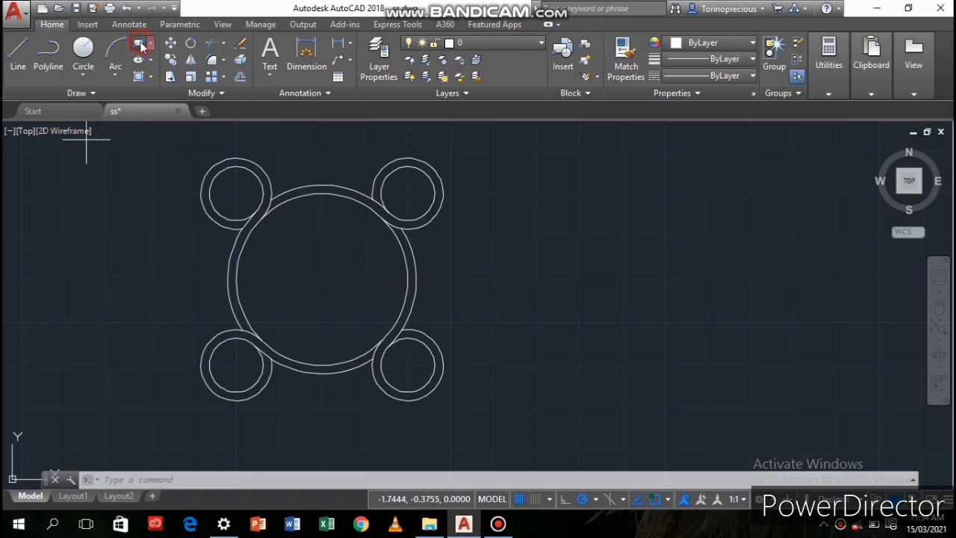
Draw a 2.5 by 2.5 square downward from a corner 2 units right of the upper-right small circle's centre.
click(140, 45)
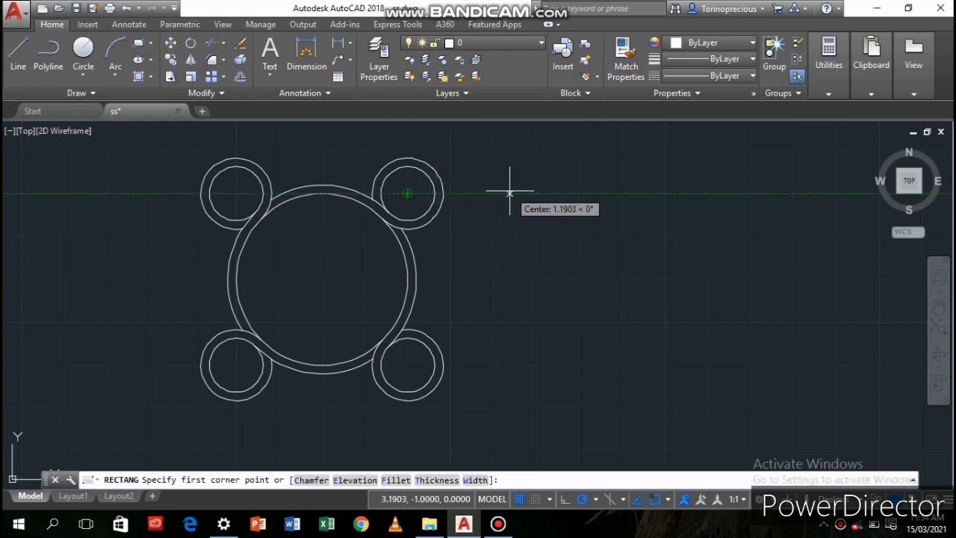
key(Return)
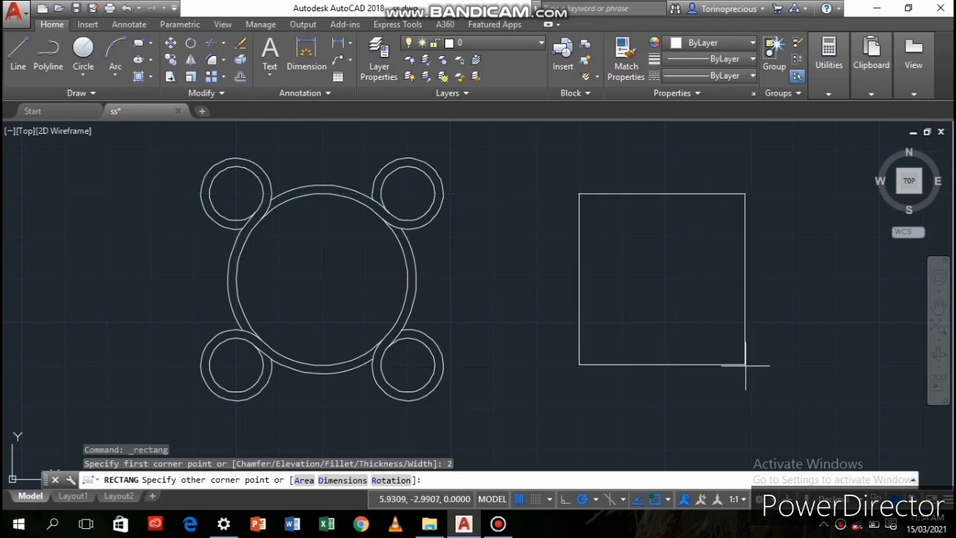
text(@2.5,-2.5)
key(Return)
Hatch the new square with the AR-B816 pattern at angle 135 and scale 0.0280, selecting the square as boundary.
click(150, 78)
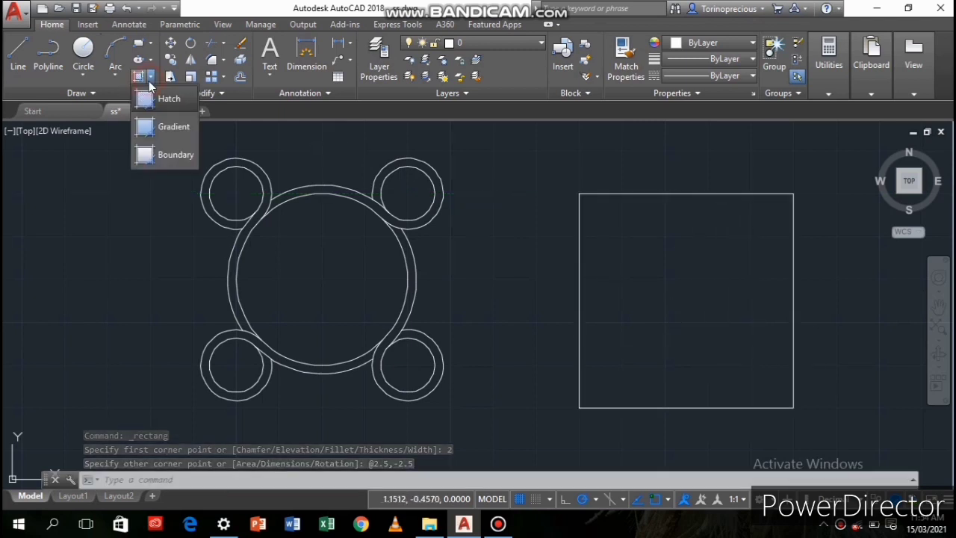
click(146, 95)
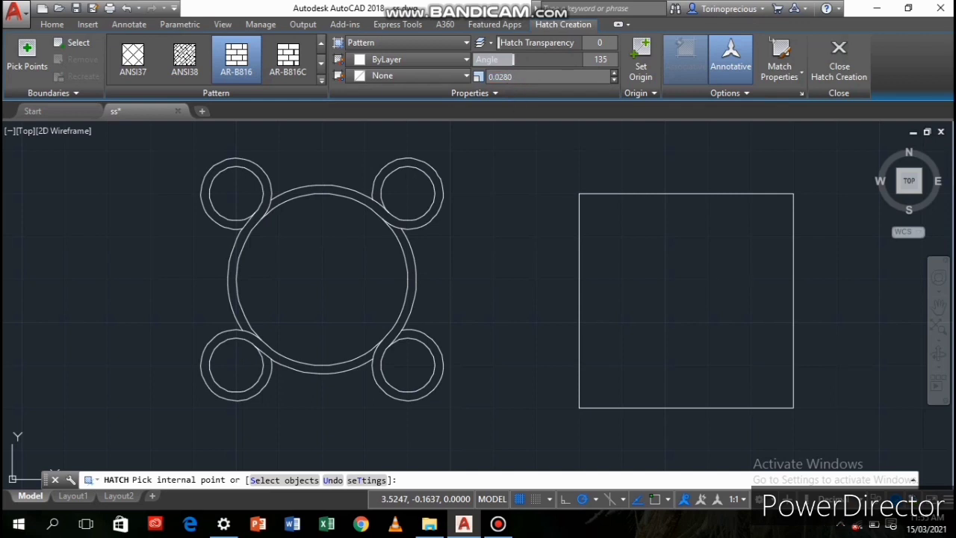
text(s)
key(Return)
click(581, 315)
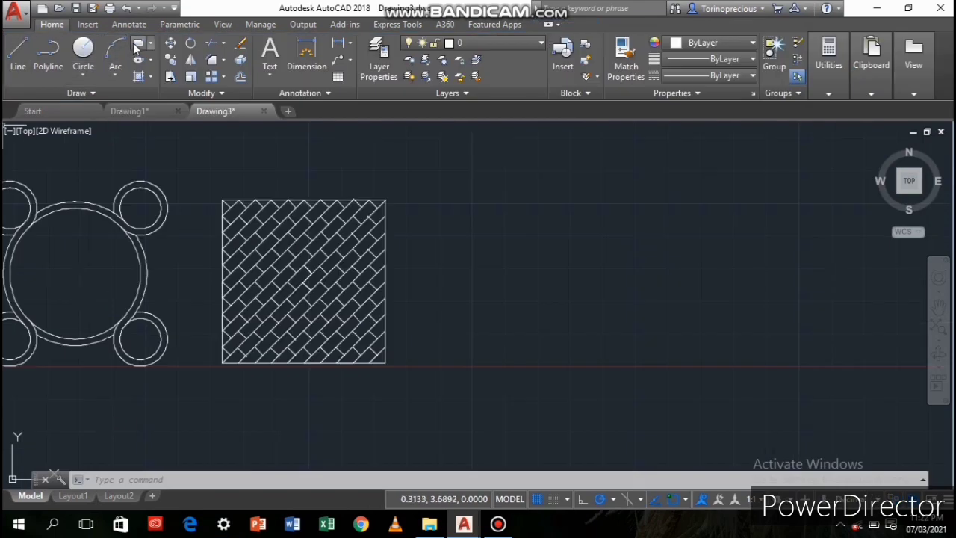
Draw a 1.2 by 0.2 rectangle with its first corner 6 units directly right of the large ring's centre.
click(135, 44)
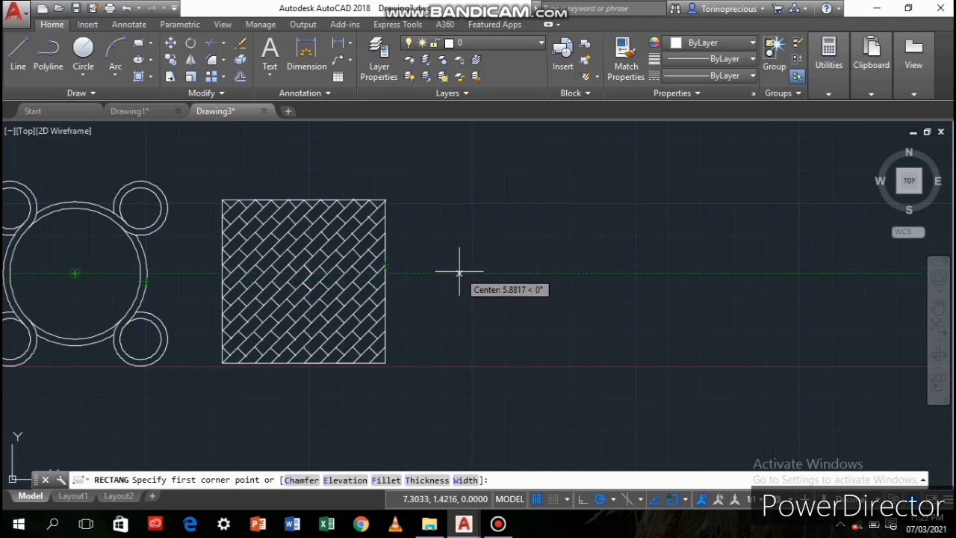
text(6)
key(Return)
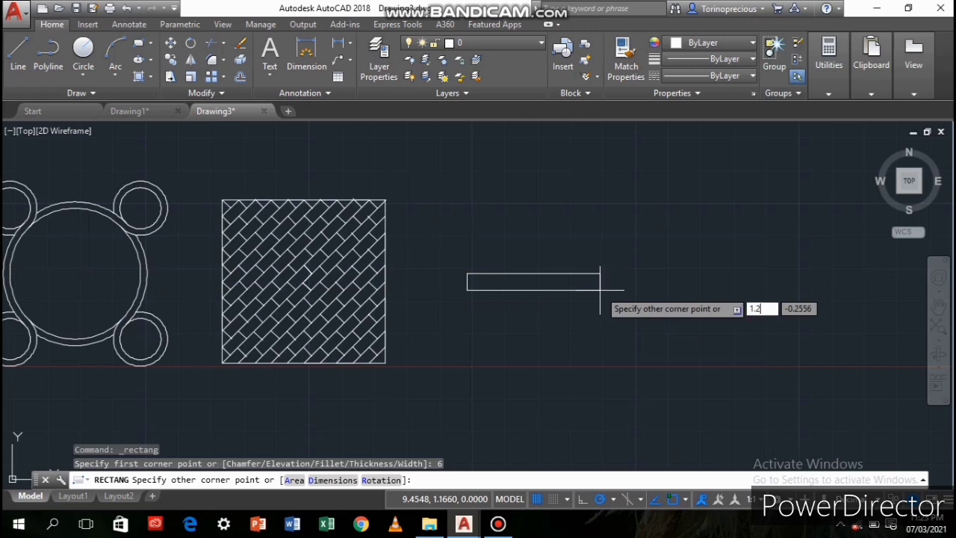
text(,.2)
key(Return)
scroll(530, 314, up, 3)
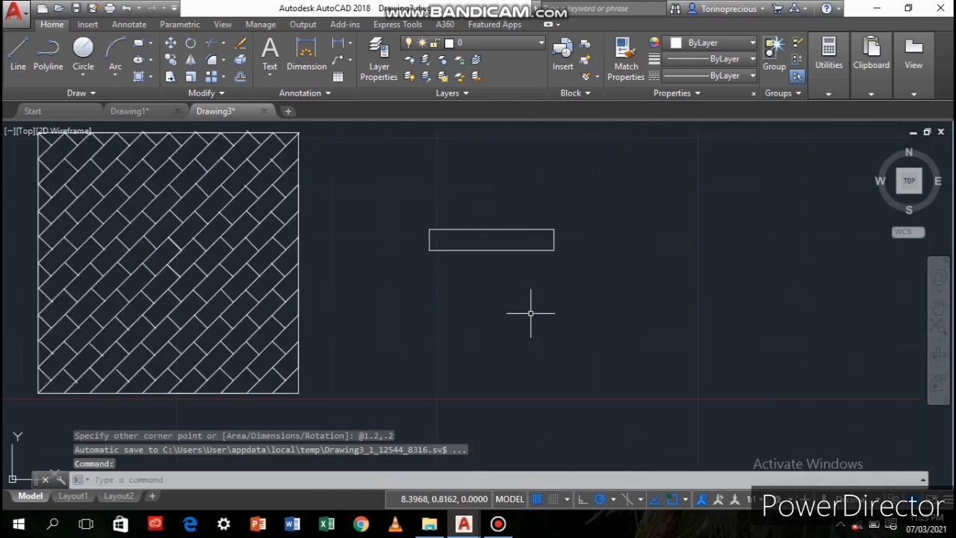
Fillet both left corners of the small rectangle with a radius of 0.1.
click(212, 60)
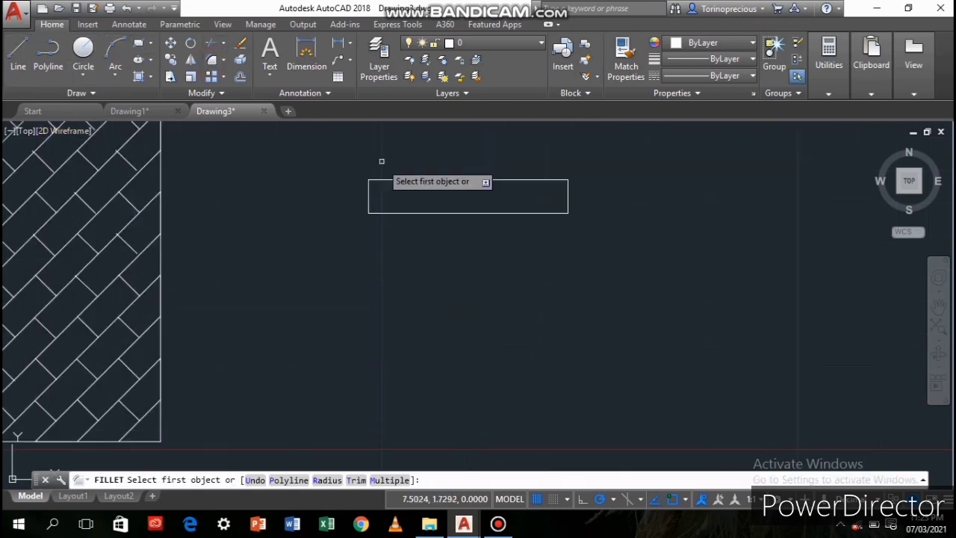
click(368, 197)
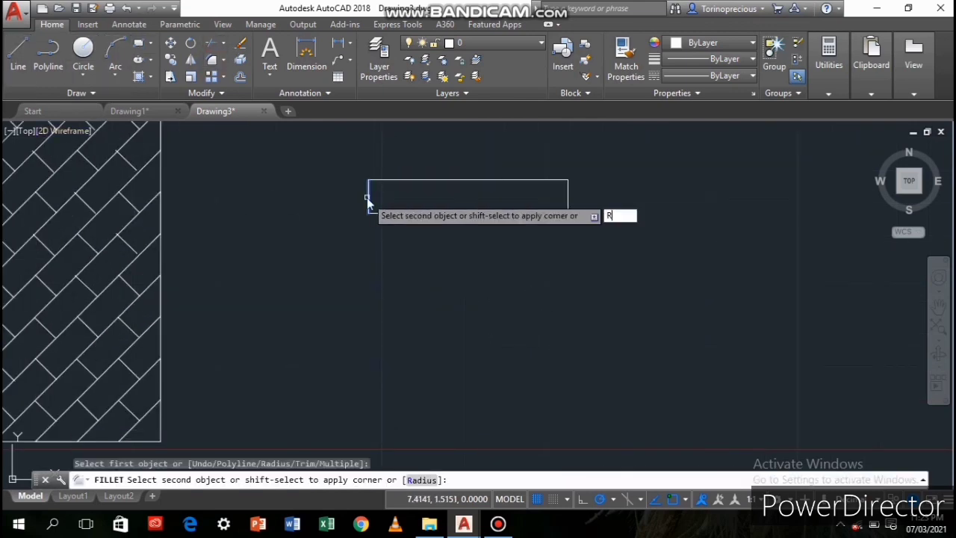
key(Return)
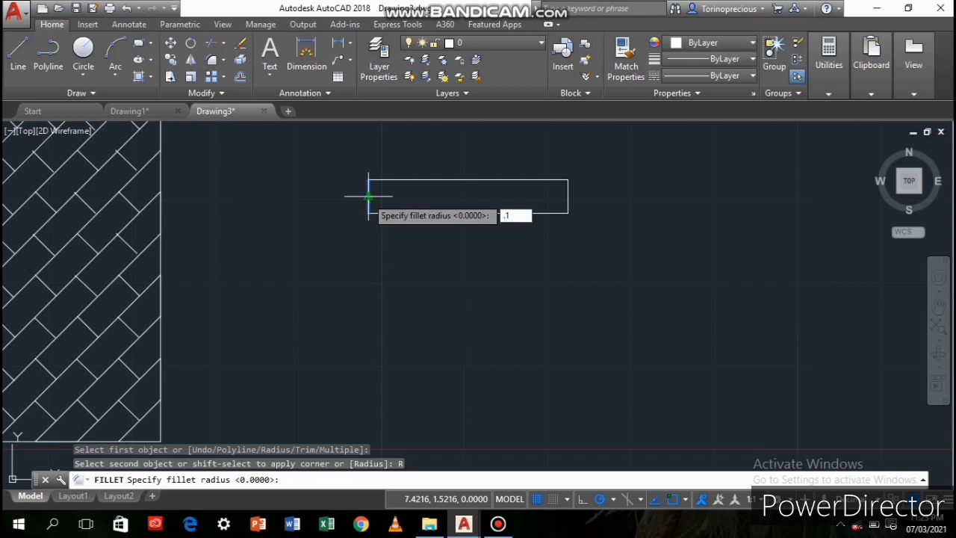
key(Return)
click(385, 179)
key(Return)
click(368, 201)
click(383, 213)
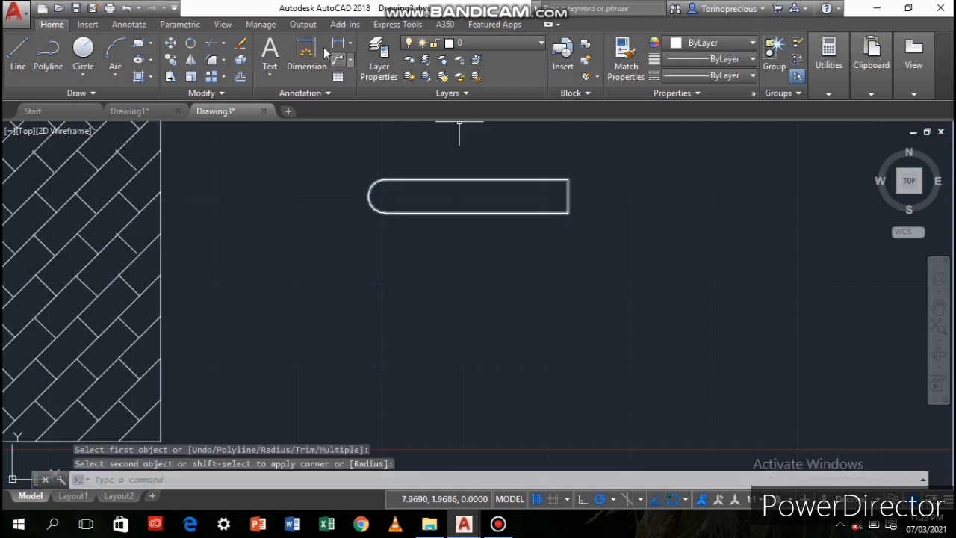
Round both right corners of the small rectangle with the same fillet radius to complete the slot shape.
key(Return)
click(568, 196)
click(542, 181)
key(Return)
click(567, 201)
click(544, 214)
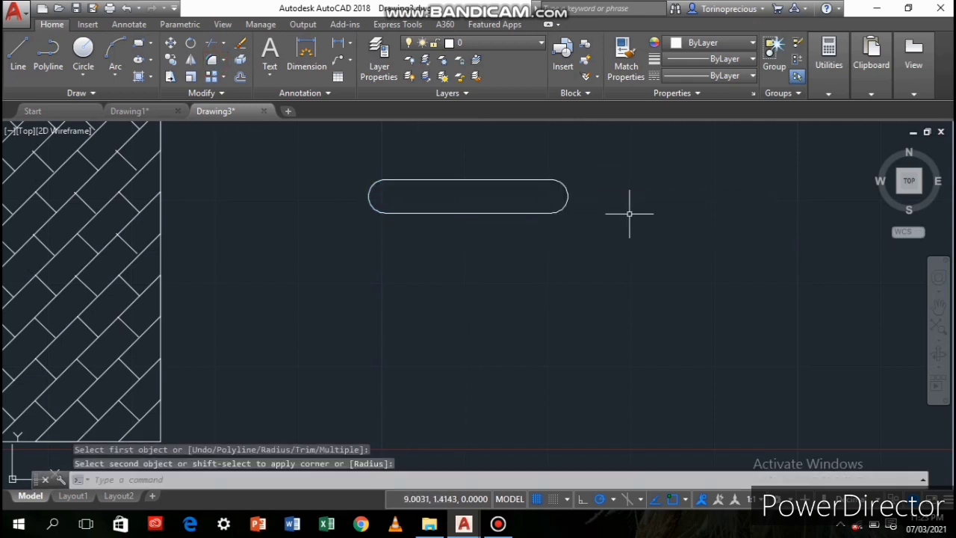
Draw a horizontal line inside the slot from its left arc centre to its right arc centre.
click(17, 70)
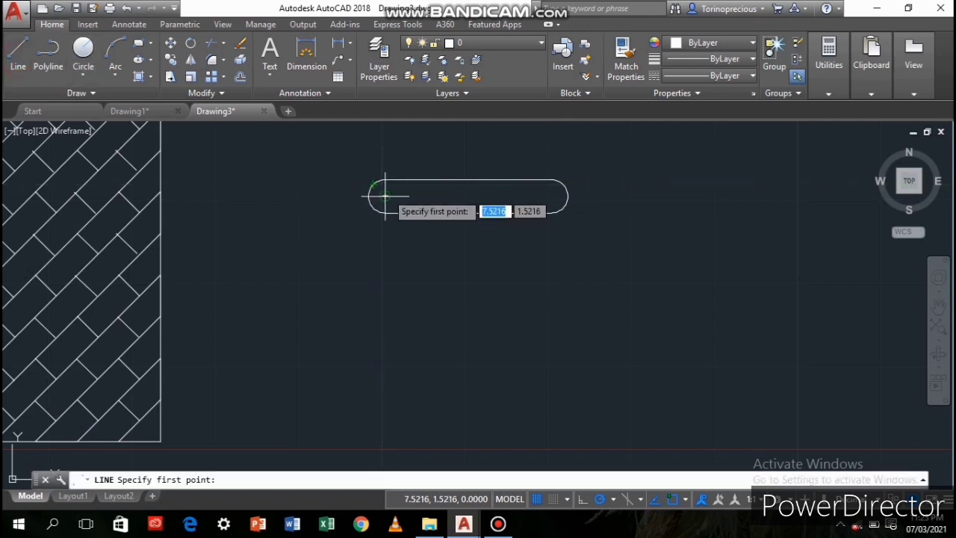
click(382, 197)
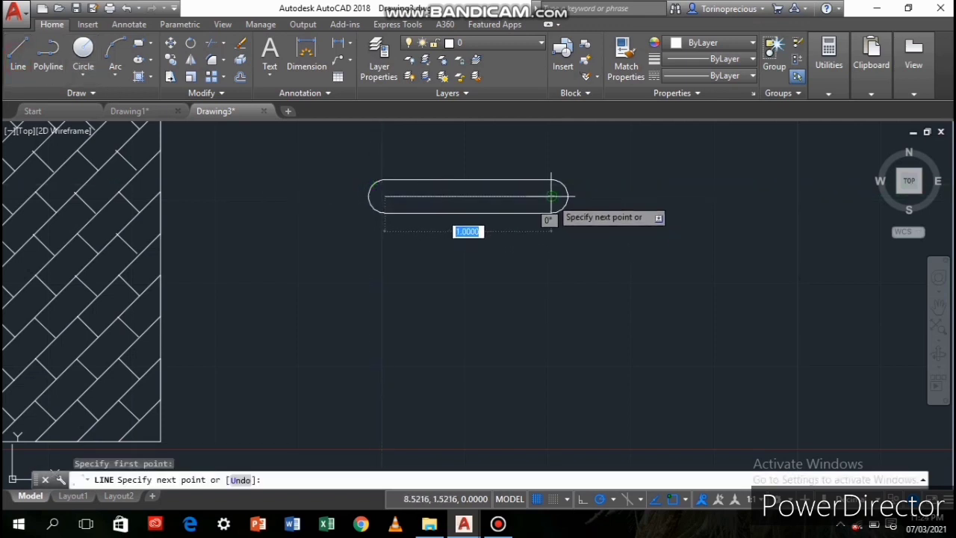
click(551, 195)
Offset the slot outward four times in succession at a distance of 0.1, each from the previous outline.
click(240, 76)
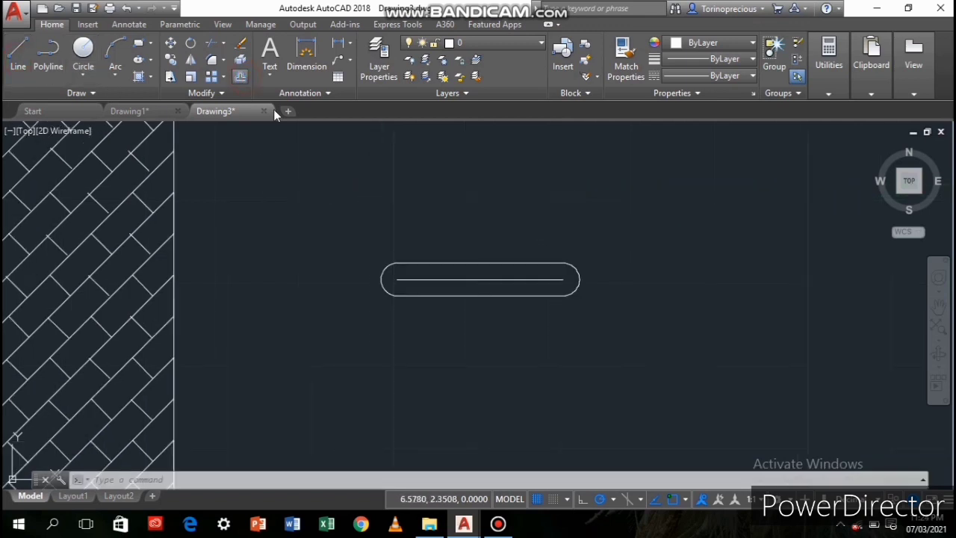
click(576, 269)
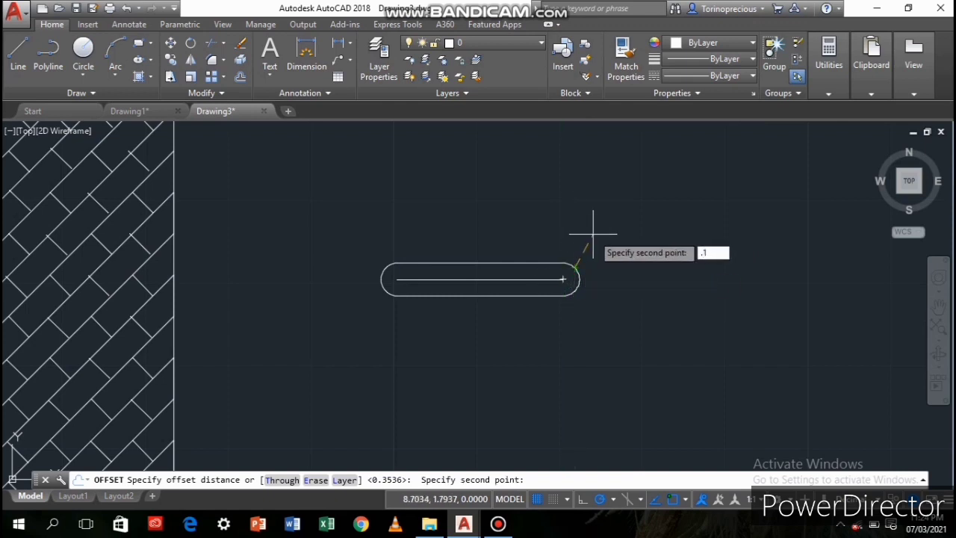
key(Return)
click(510, 264)
click(505, 249)
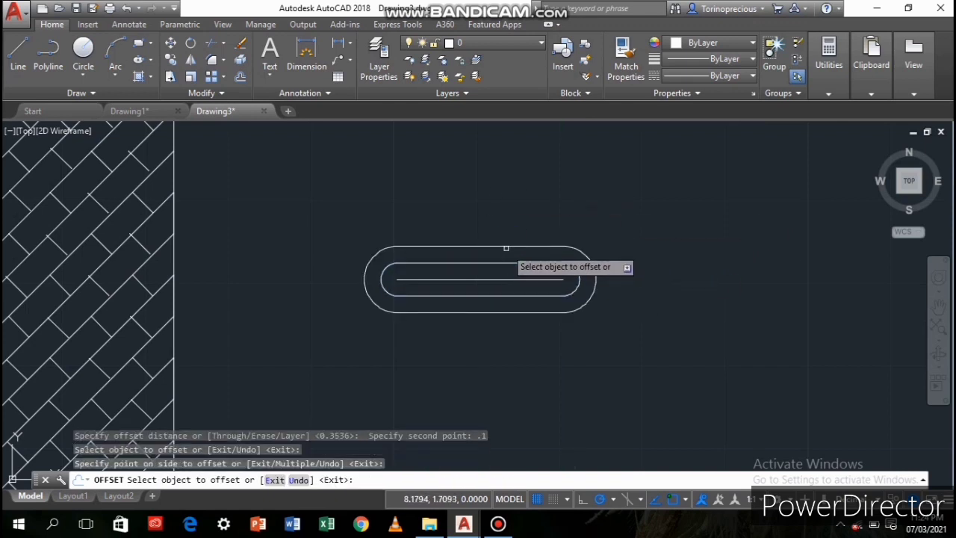
click(505, 247)
click(495, 233)
click(496, 229)
click(494, 216)
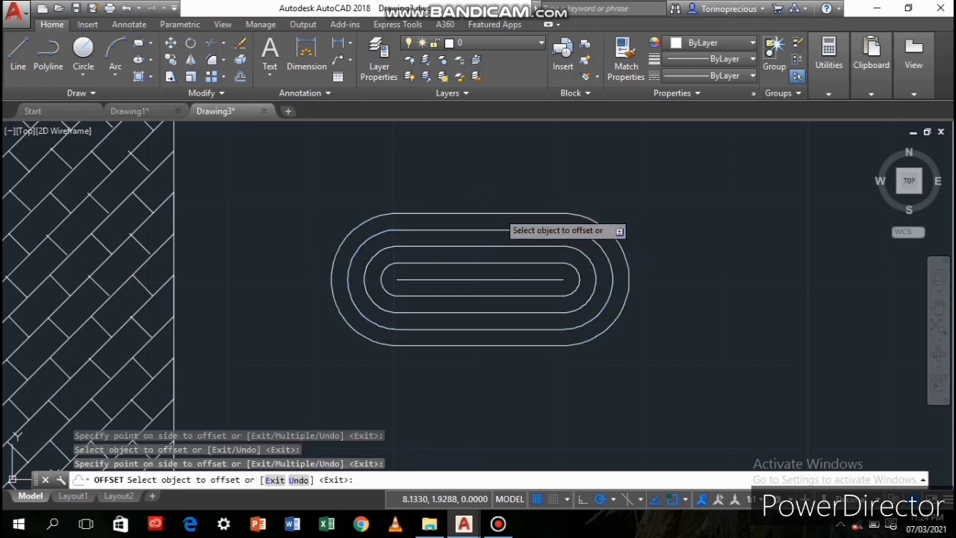
click(498, 213)
click(497, 193)
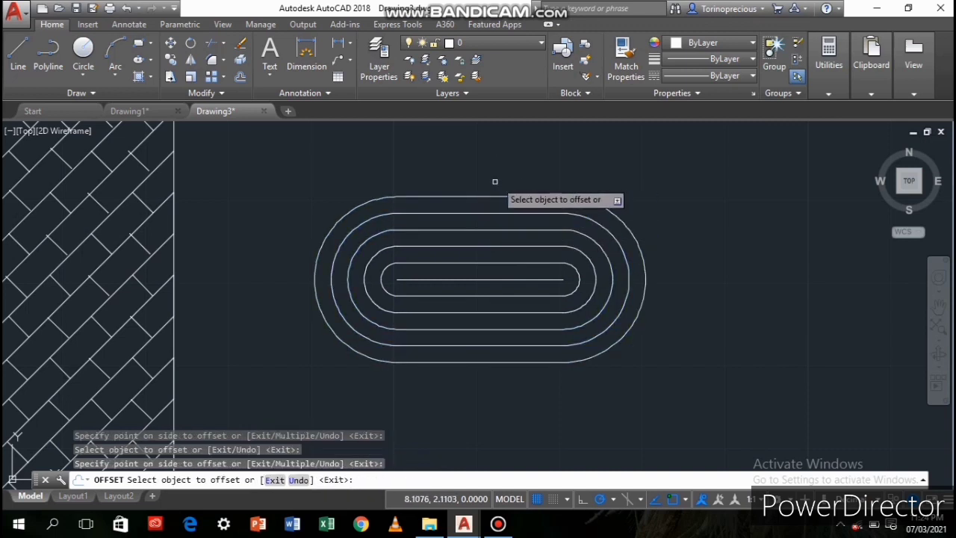
key(Return)
Draw vertical lines from the centre line's right end up and from its left end down to the outermost slot.
text(l)
key(Return)
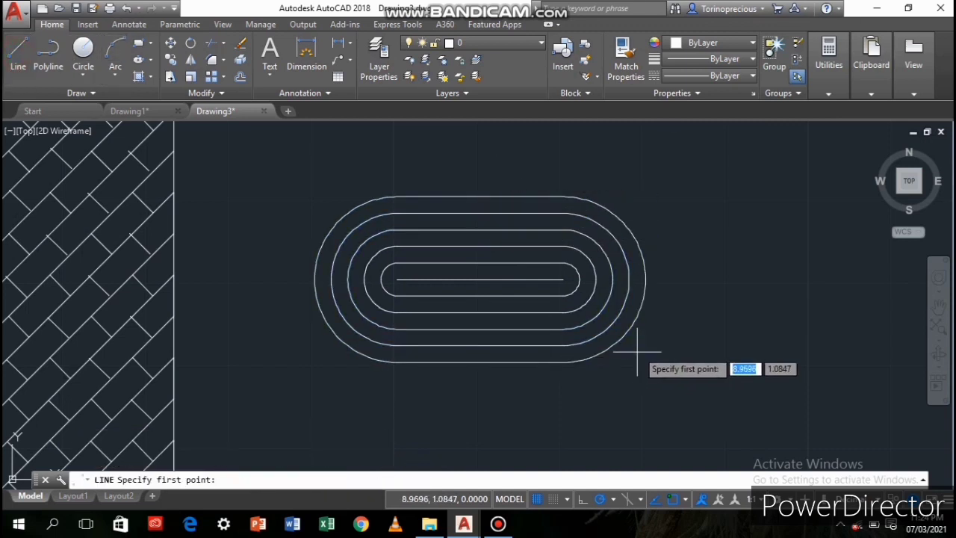
click(562, 280)
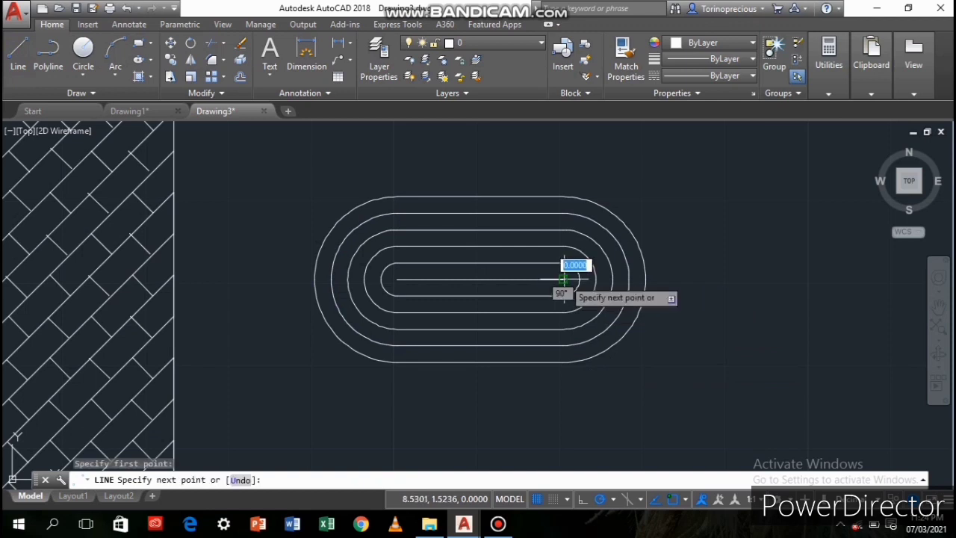
click(562, 197)
key(Return)
key(Return)
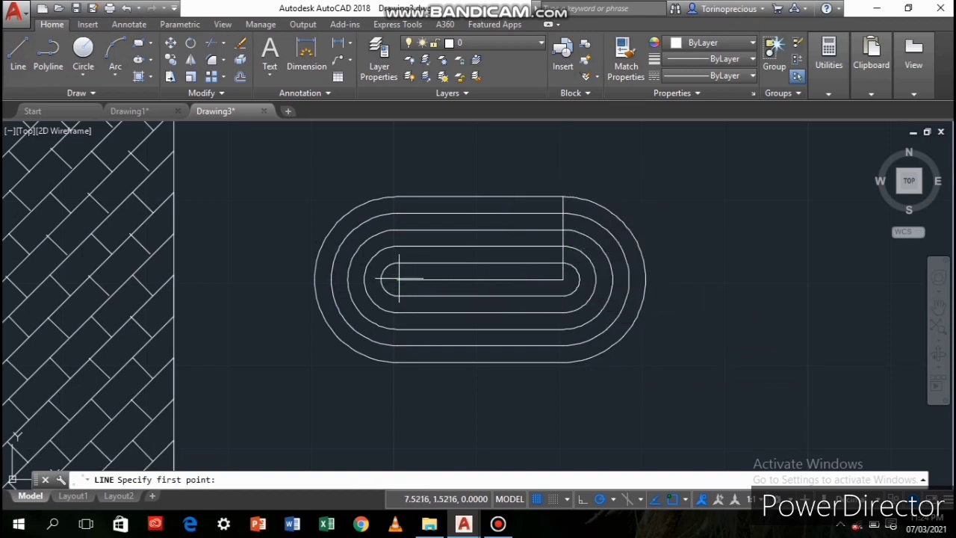
click(396, 279)
click(396, 361)
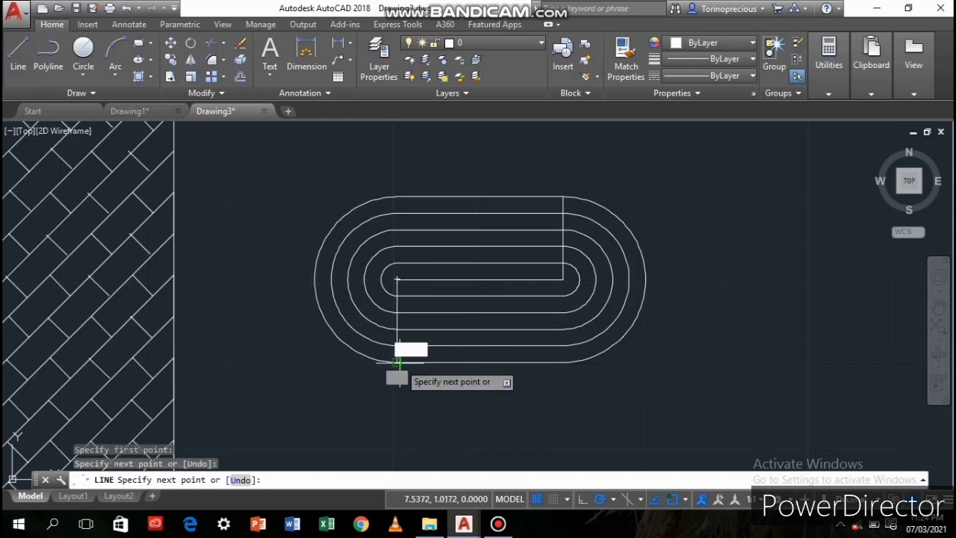
key(Return)
Draw a vertical line joining the midpoints of the outermost slot's upper and lower edges.
key(Return)
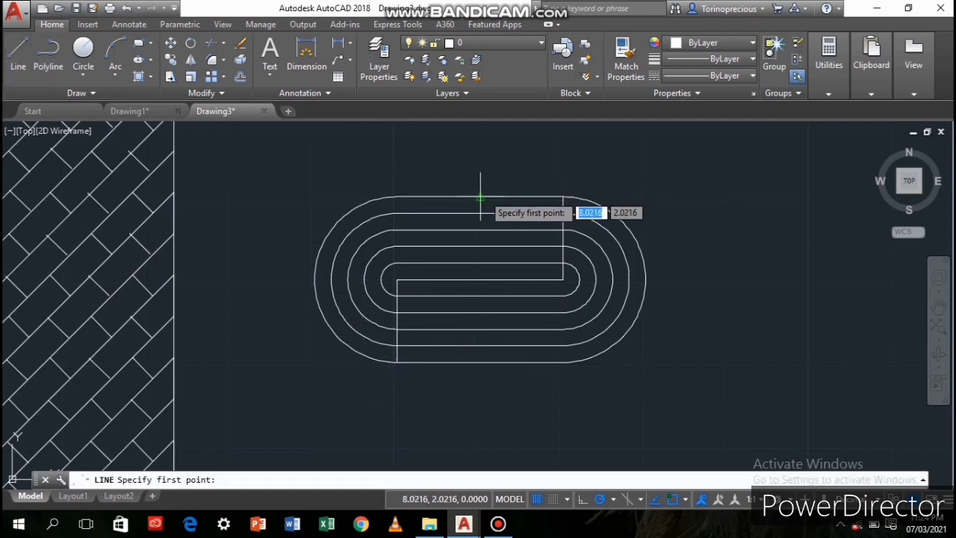
click(480, 197)
click(480, 362)
key(Return)
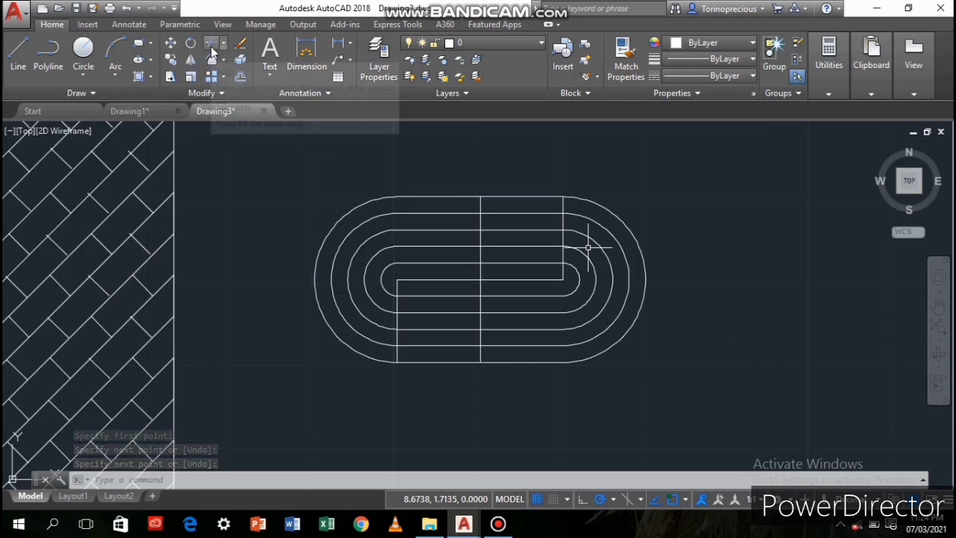
Trim the slot edges between the middle and right verticals above the centre line, and between the left and middle verticals below it.
click(190, 61)
key(Return)
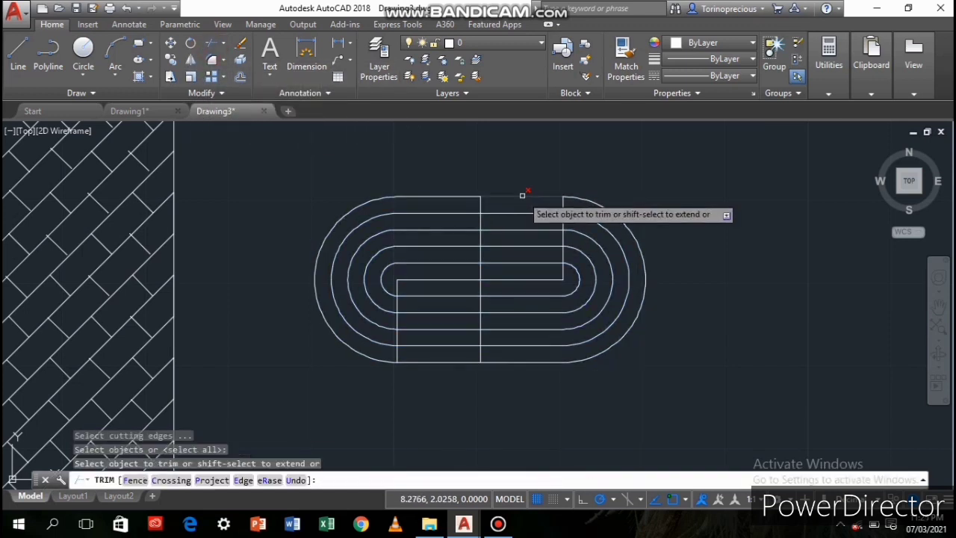
click(522, 196)
click(525, 203)
click(521, 264)
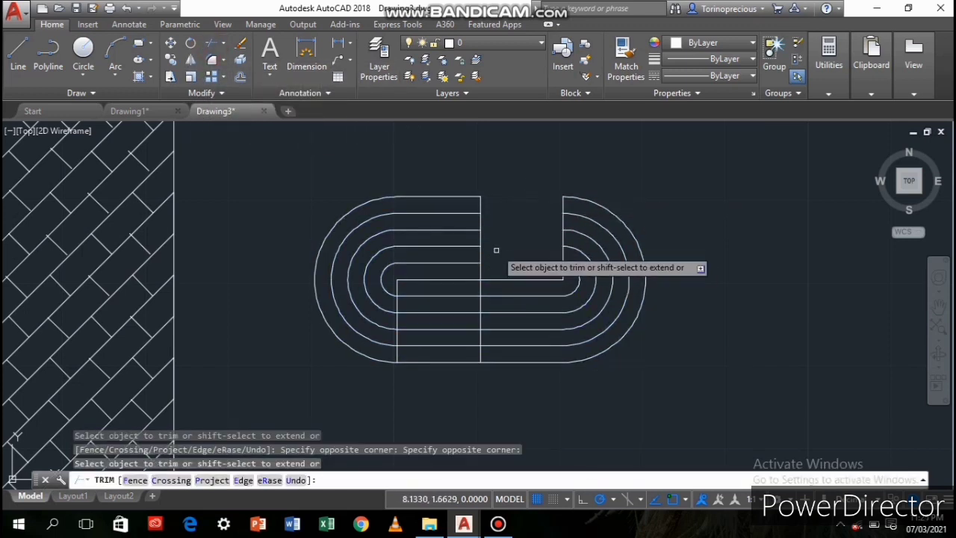
click(440, 291)
click(441, 355)
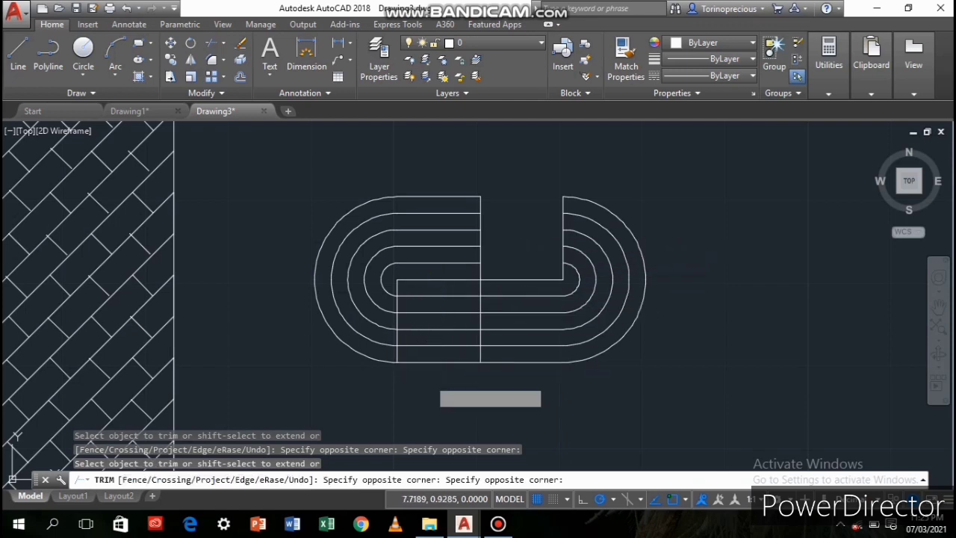
key(Return)
Copy the whole trimmed slot figure from its centre point about 2.2 units horizontally to the right.
scroll(437, 313, down, 2)
click(171, 59)
mouse_move(342, 236)
mouse_down()
mouse_move(548, 213)
mouse_move(363, 365)
mouse_up()
key(Return)
click(464, 293)
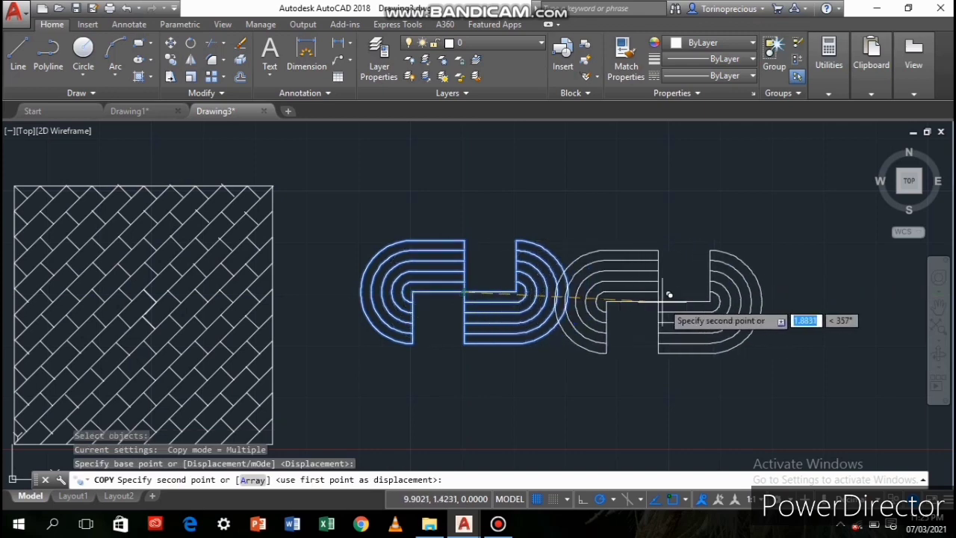
click(693, 292)
key(Return)
Rotate the copied slot figure by a quarter turn about its centre point so it stands vertically.
click(190, 43)
mouse_move(656, 350)
mouse_down()
mouse_move(616, 249)
mouse_move(631, 245)
mouse_up()
key(Return)
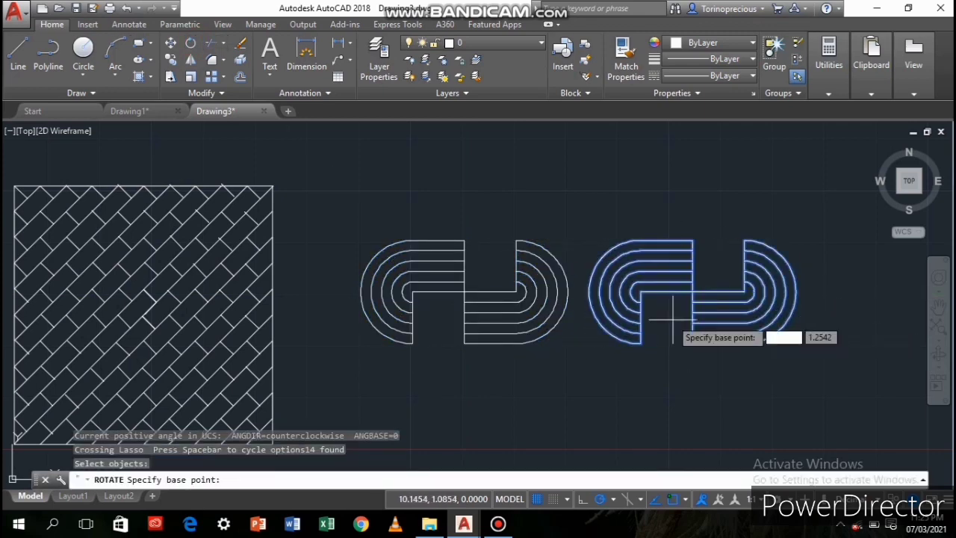
click(692, 292)
click(688, 318)
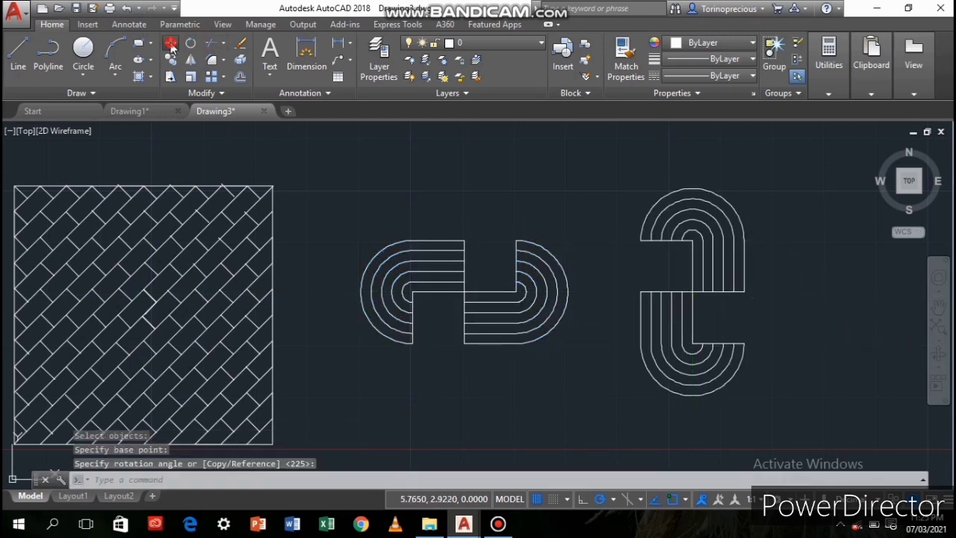
Move the rotated copy by its centre point onto the original figure's centre to form the interlaced knot.
click(171, 43)
mouse_move(749, 215)
mouse_down()
mouse_move(619, 207)
mouse_move(700, 309)
mouse_up()
key(Return)
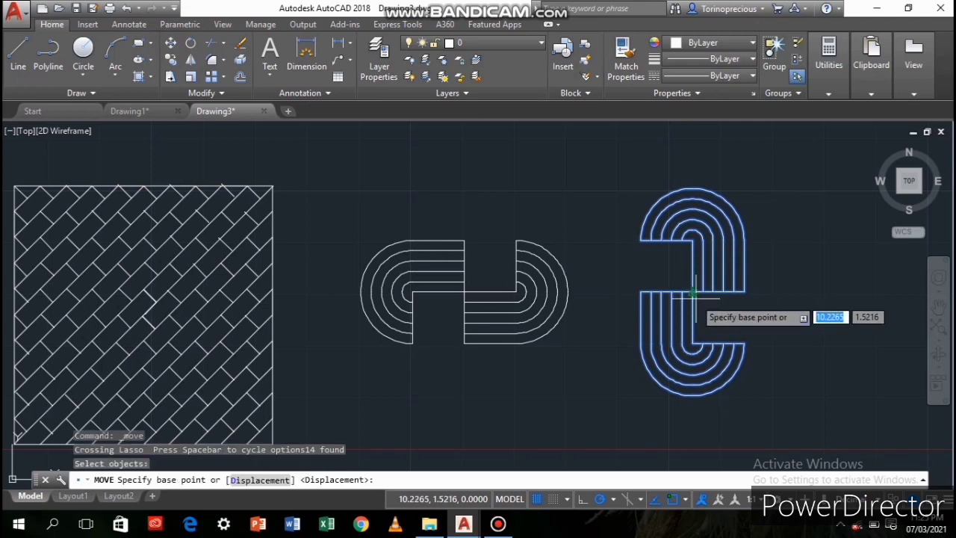
click(693, 292)
click(465, 293)
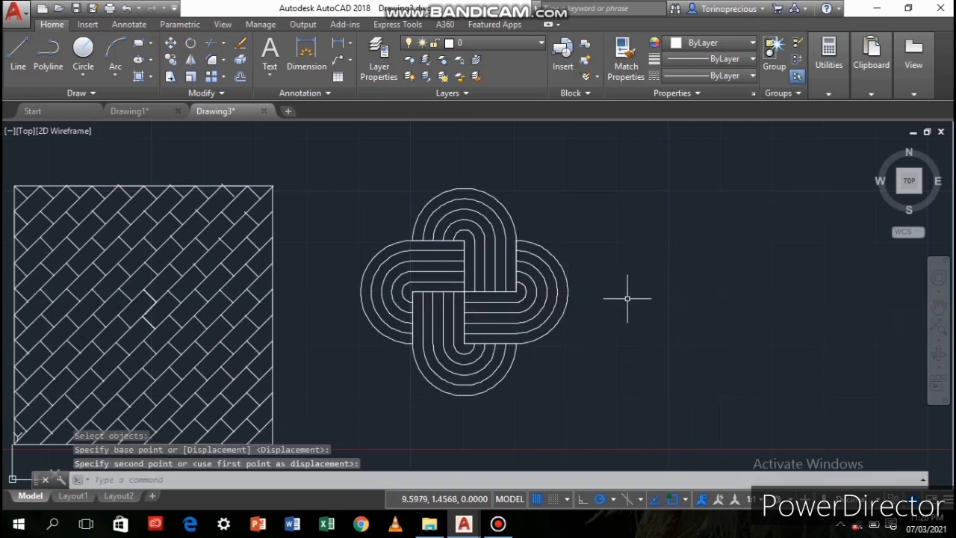
key(Return)
Draw a 3 by 3 square up and to the right from a first corner at 0,4, above the ring figure.
scroll(493, 337, down, 3)
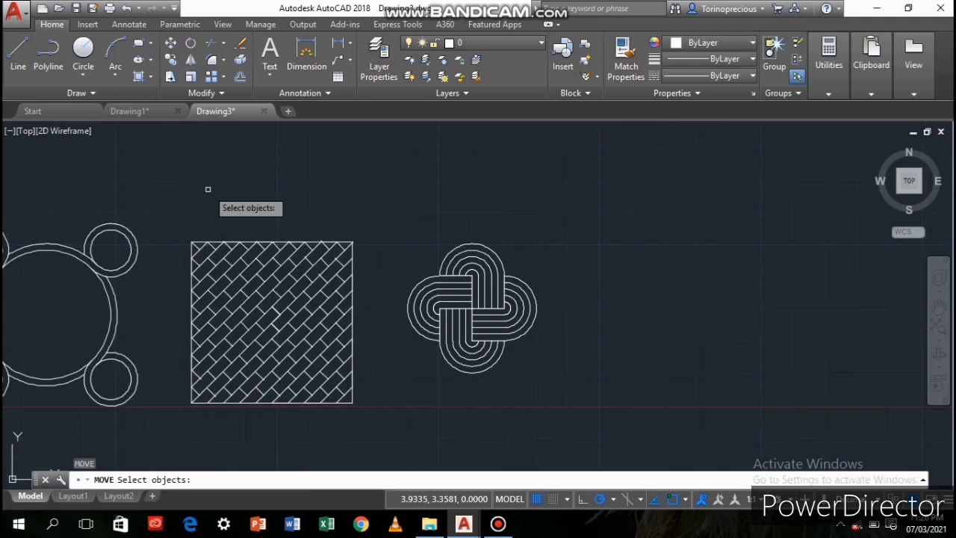
middle_drag(209, 188, 530, 332)
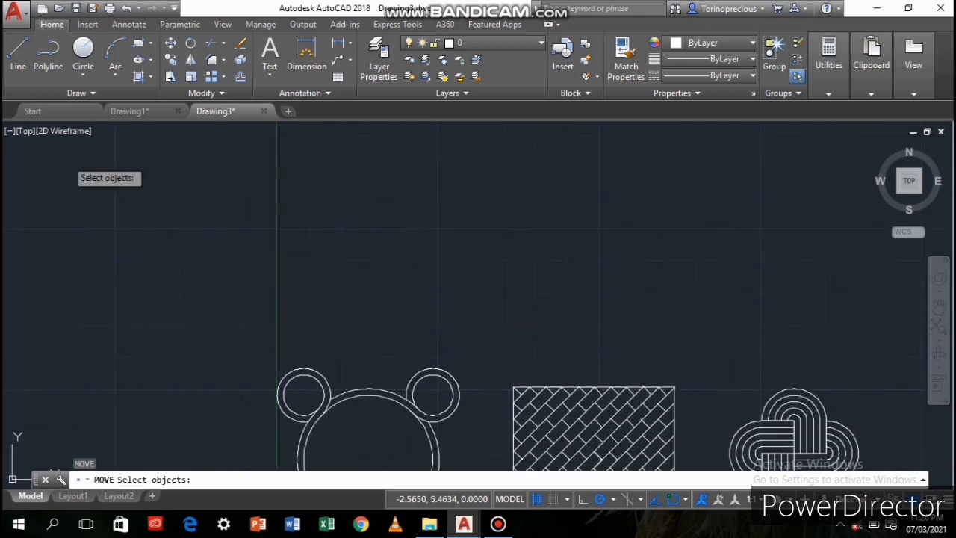
click(138, 43)
text(0,4)
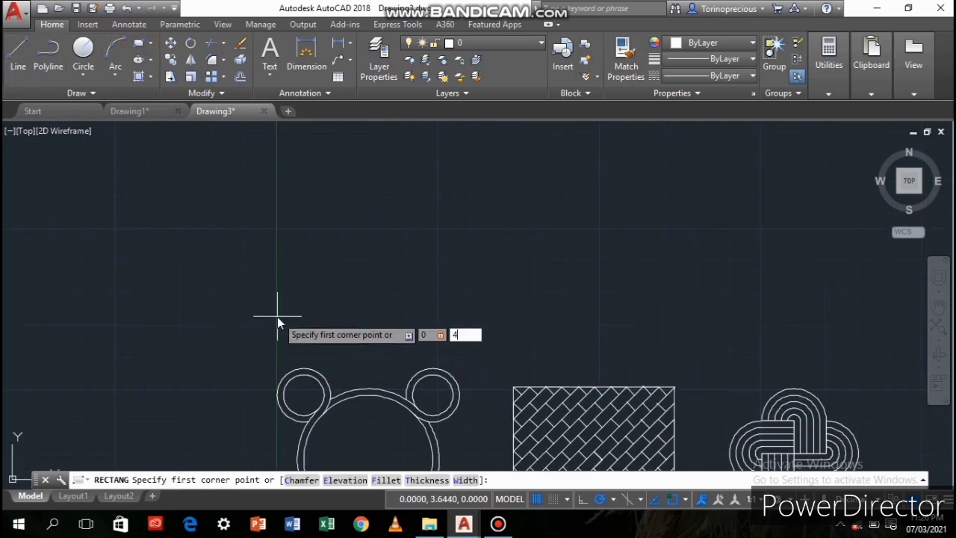
key(Return)
text(3)
key(Tab)
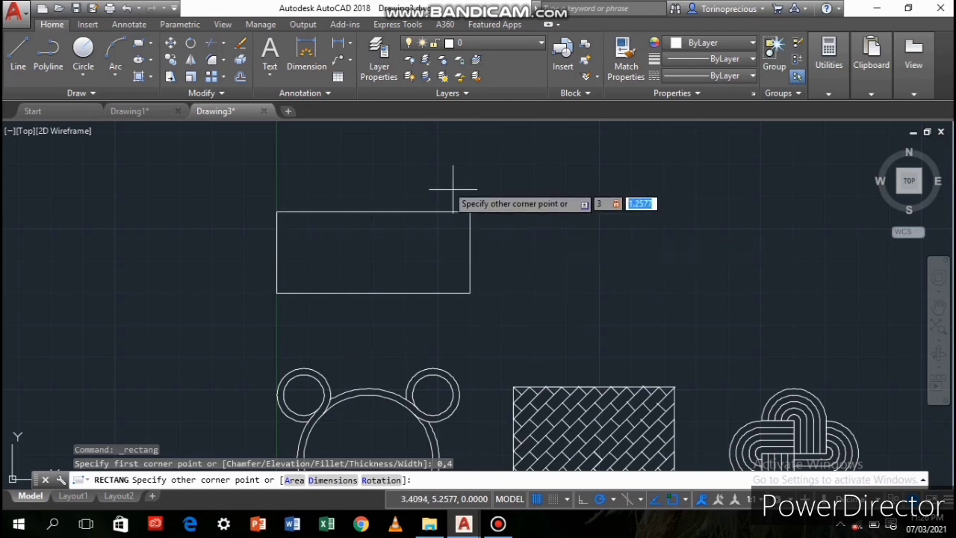
click(434, 144)
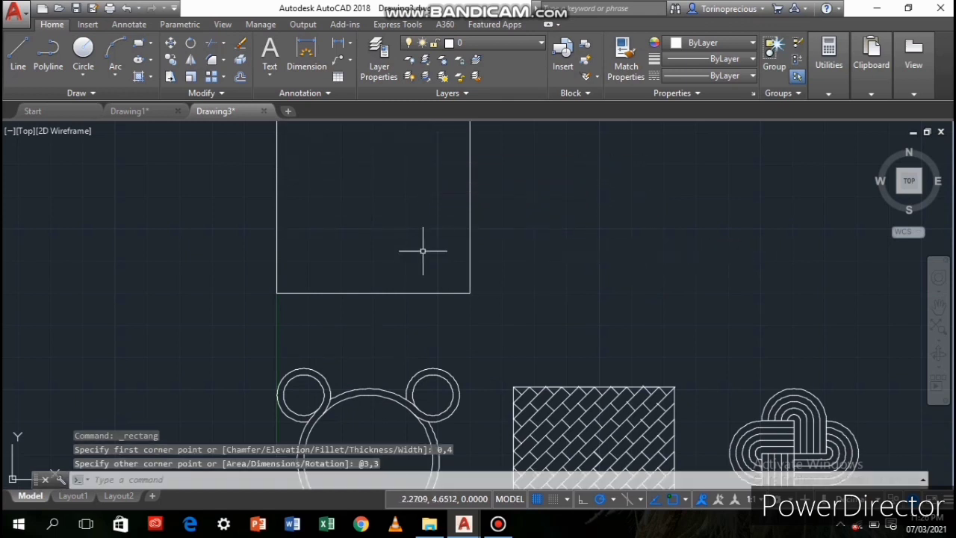
scroll(418, 234, down, 2)
middle_drag(418, 235, 405, 324)
scroll(406, 324, up, 2)
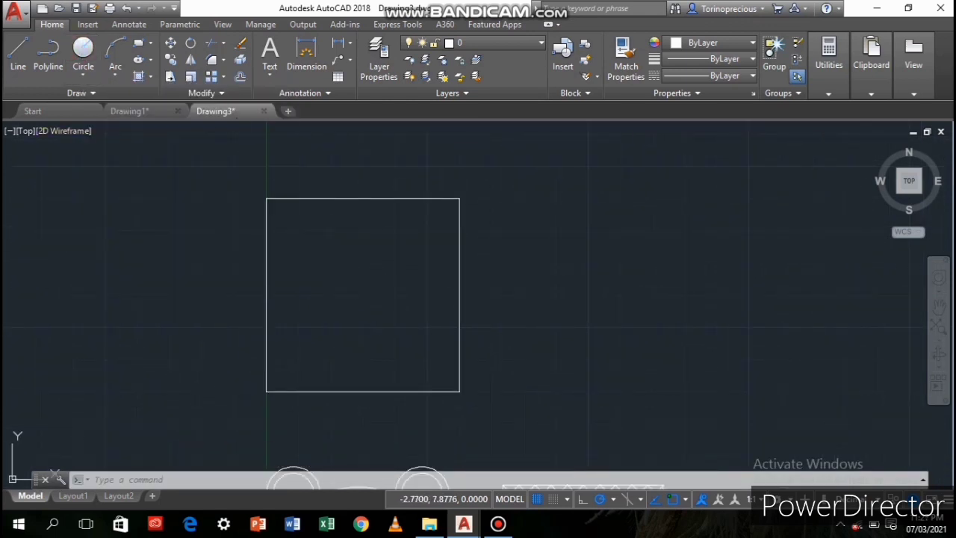
Draw a circle centred 0.8 below the midpoint of the square's top edge, with its radius reaching that midpoint.
click(83, 53)
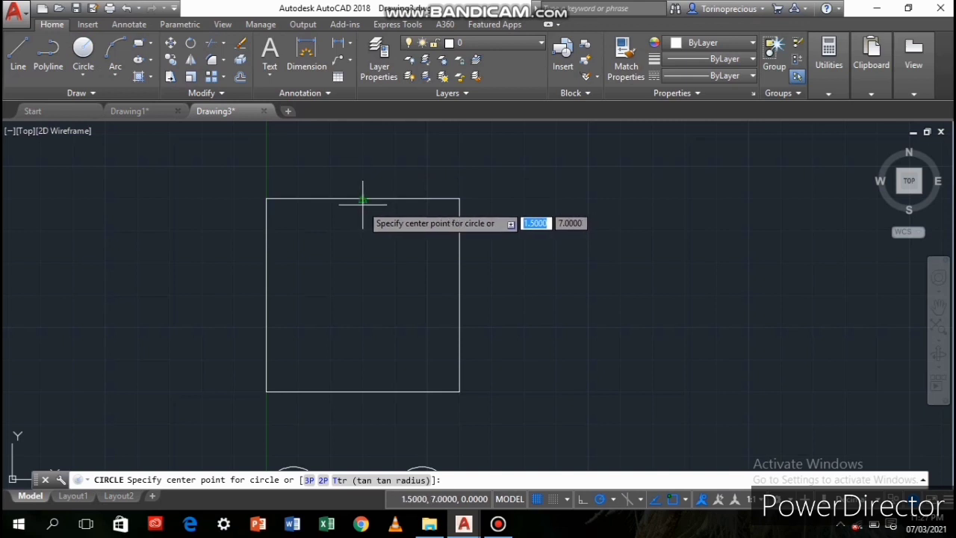
click(362, 251)
click(362, 198)
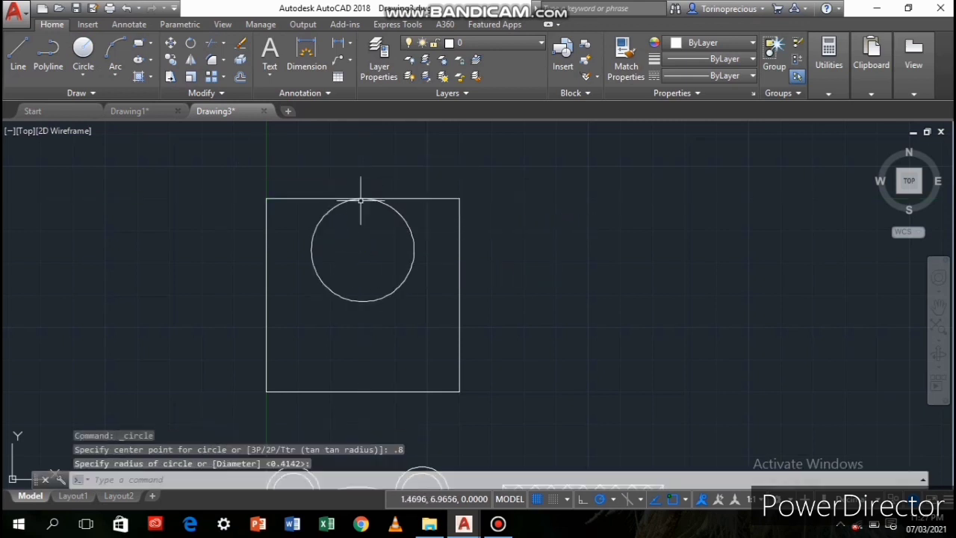
Draw connected lines from the circle's centre down to the square's bottom edge, 0.8 right, up to the circle's right quadrant, and to the square's lower-right corner.
text(l)
key(Return)
click(362, 251)
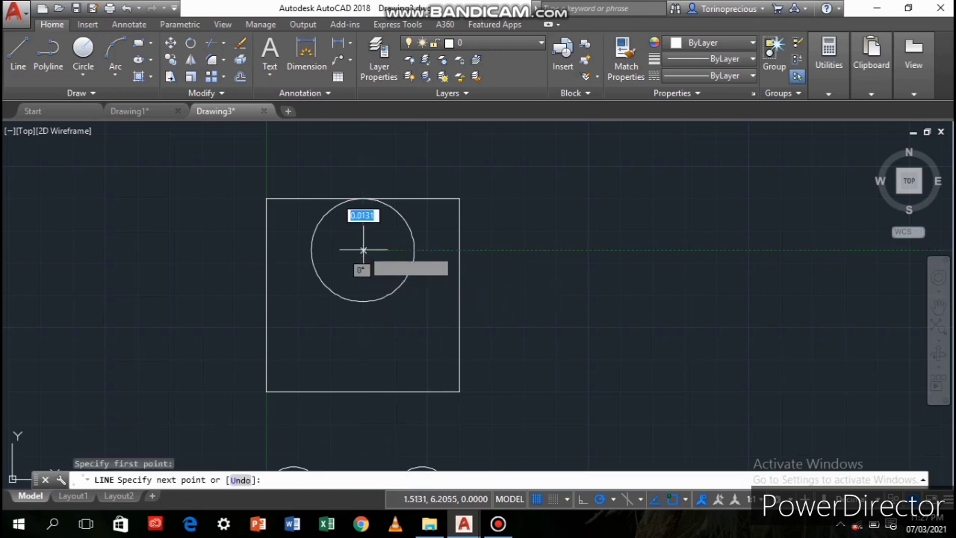
click(363, 391)
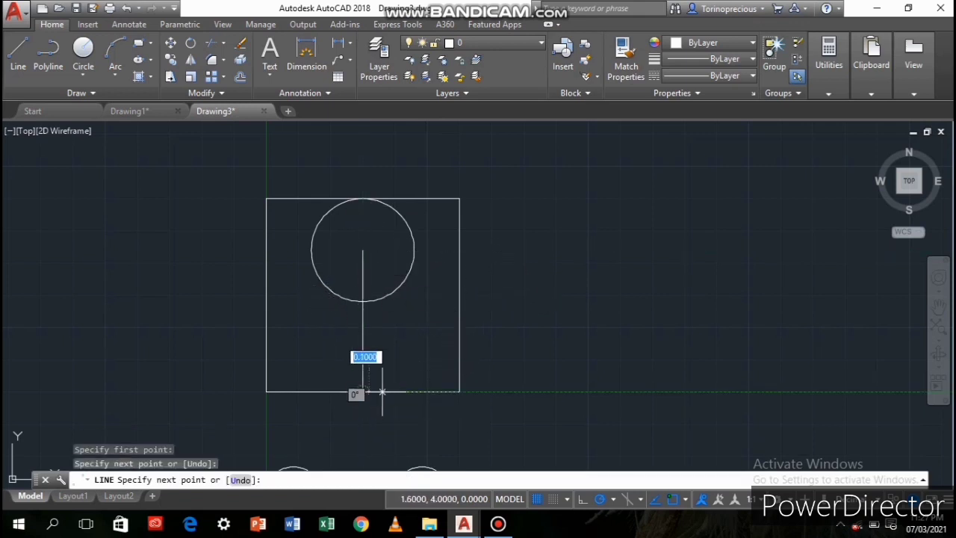
text(.8)
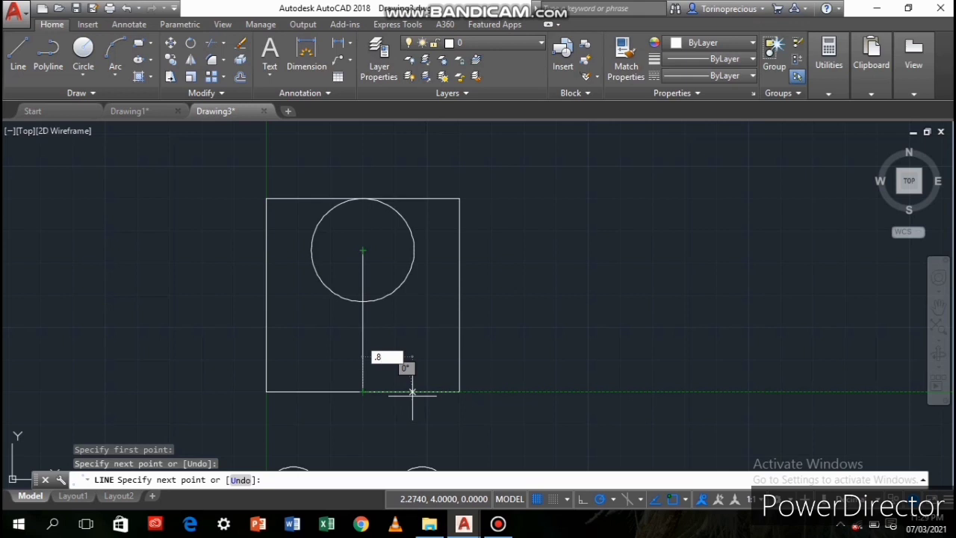
key(Return)
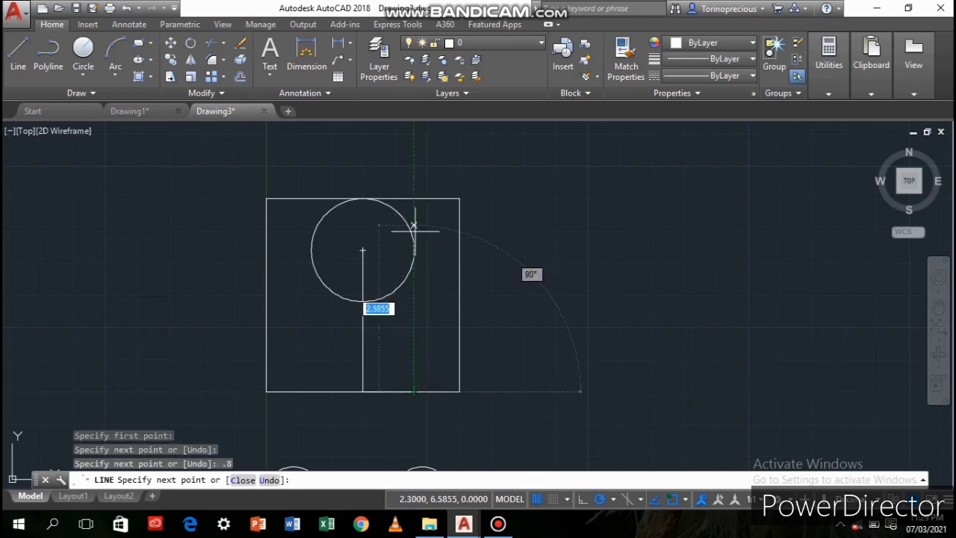
click(415, 250)
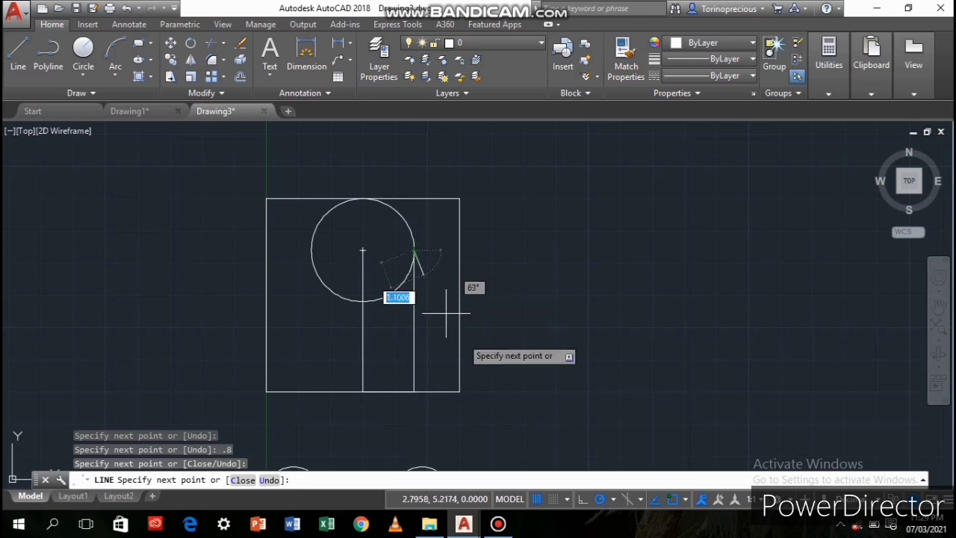
click(459, 391)
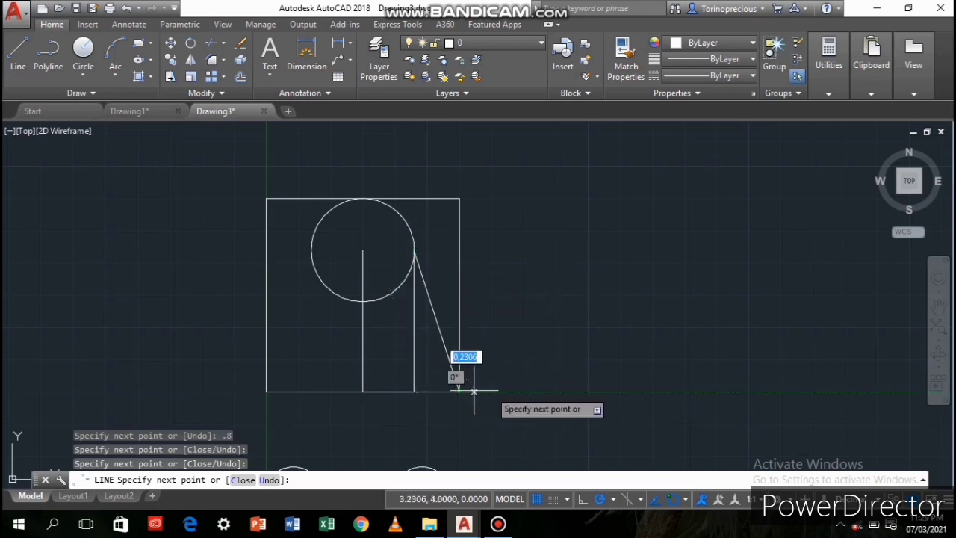
key(Return)
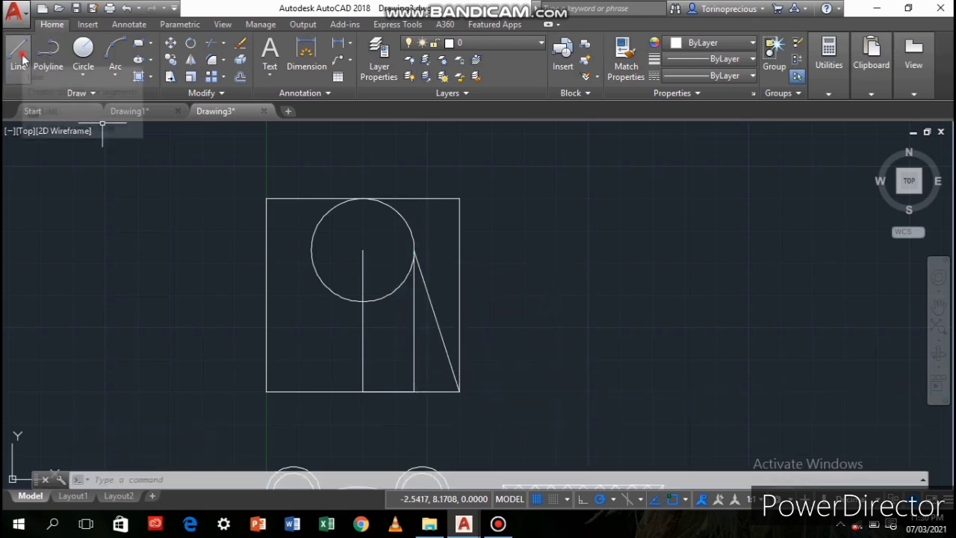
Draw a line from the midpoint of the central vertical line horizontally to the square's left edge, then up to the circle's centre.
click(20, 56)
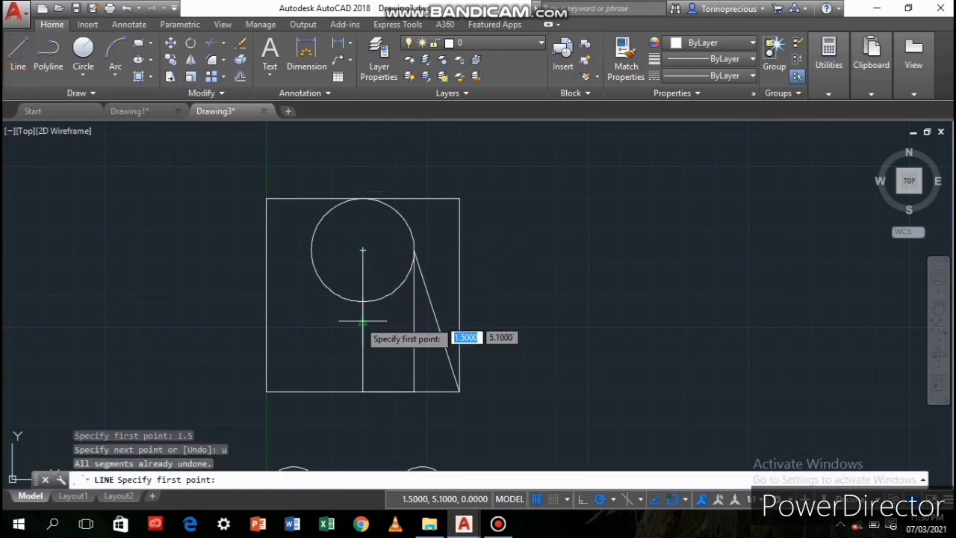
click(363, 322)
click(266, 321)
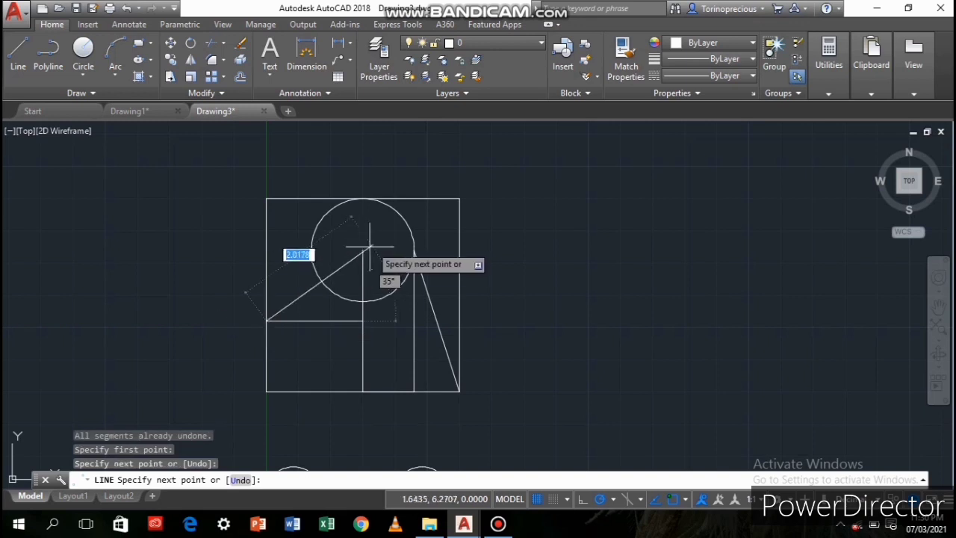
click(362, 251)
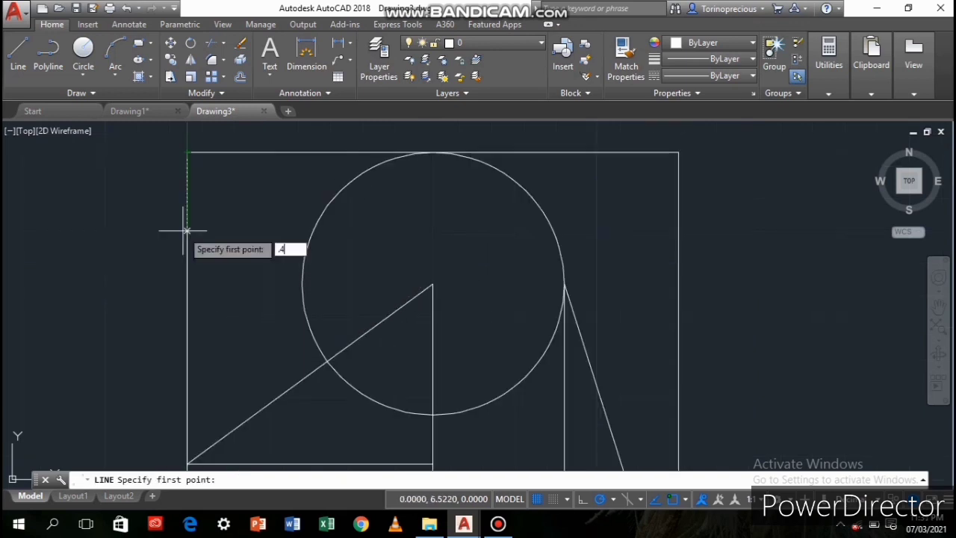
Draw a horizontal line from 0.4 below the square's upper-left corner to the circle, and connect that intersection to the triangle's left corner.
key(Return)
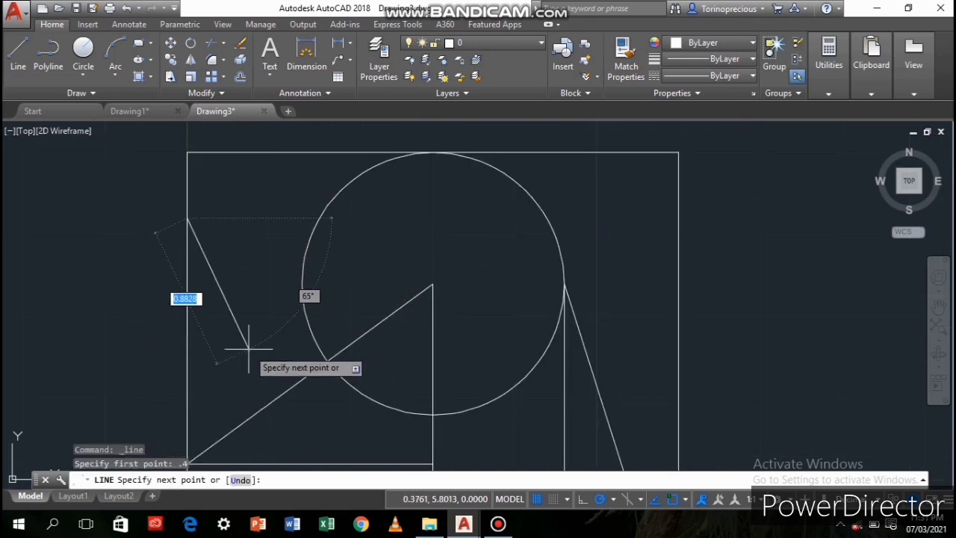
click(320, 217)
key(Return)
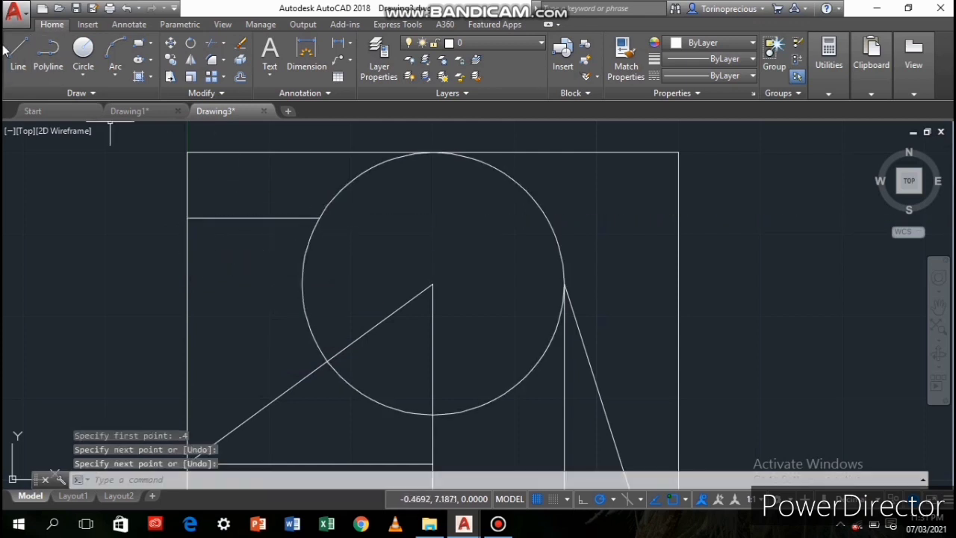
key(Return)
click(319, 216)
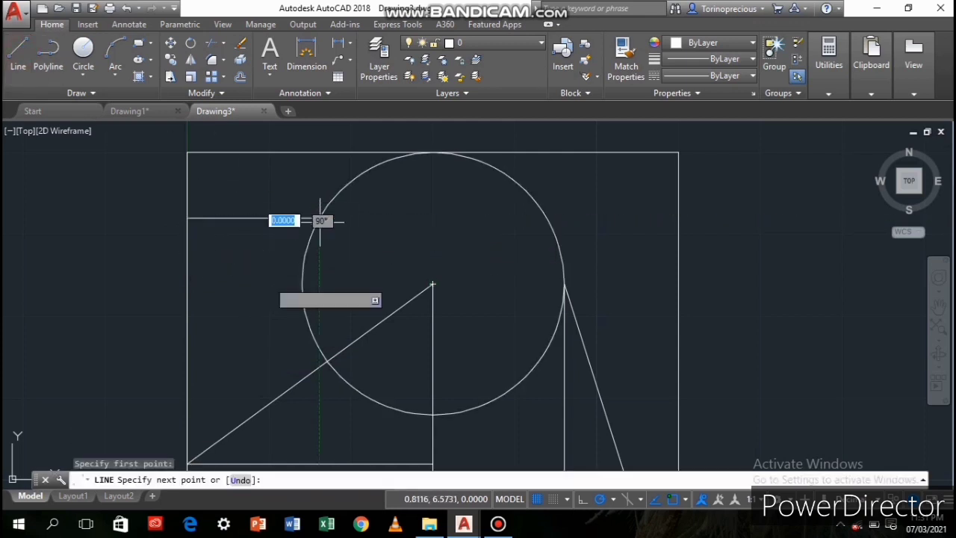
click(188, 463)
key(Return)
Trim away the top, right and left edges of the square around the figure.
scroll(270, 297, down, 4)
click(213, 42)
key(Return)
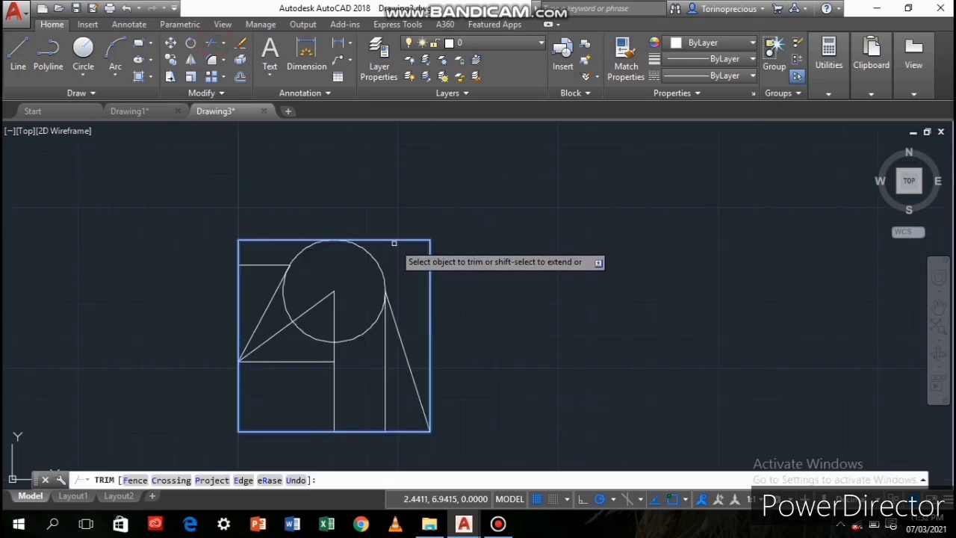
click(430, 263)
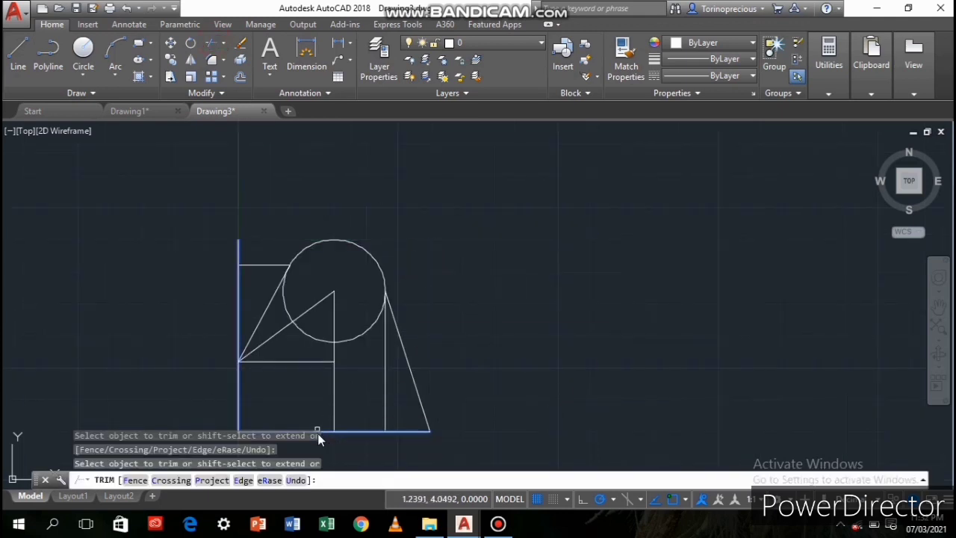
click(320, 434)
click(238, 402)
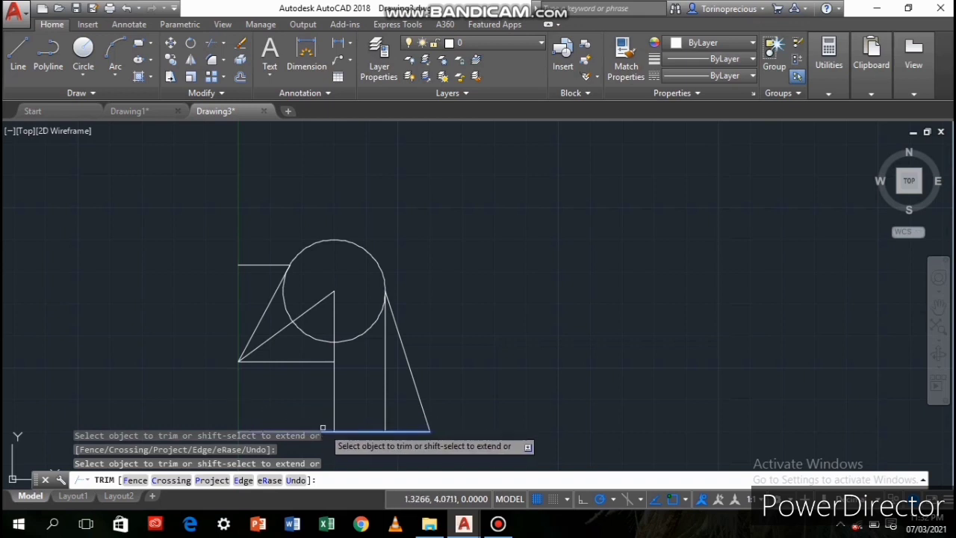
Erase the short horizontal helper line beside the circle and trim the bottom edge left of the central vertical line.
scroll(248, 293, down, 2)
click(240, 42)
click(247, 279)
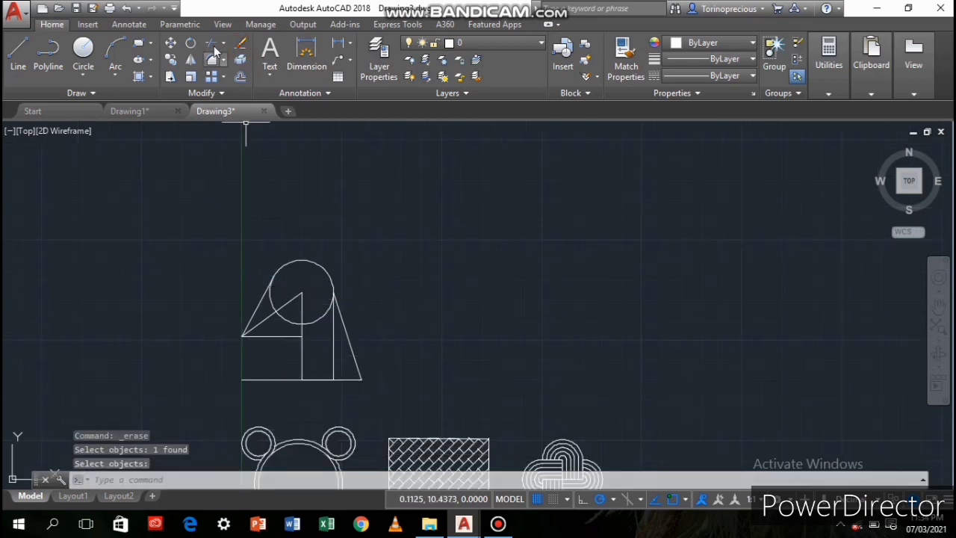
click(214, 47)
key(Return)
click(273, 381)
Draw a 3 by 3 square whose lower-left corner lies 1 unit to the right of the figure's lower-right corner.
click(139, 43)
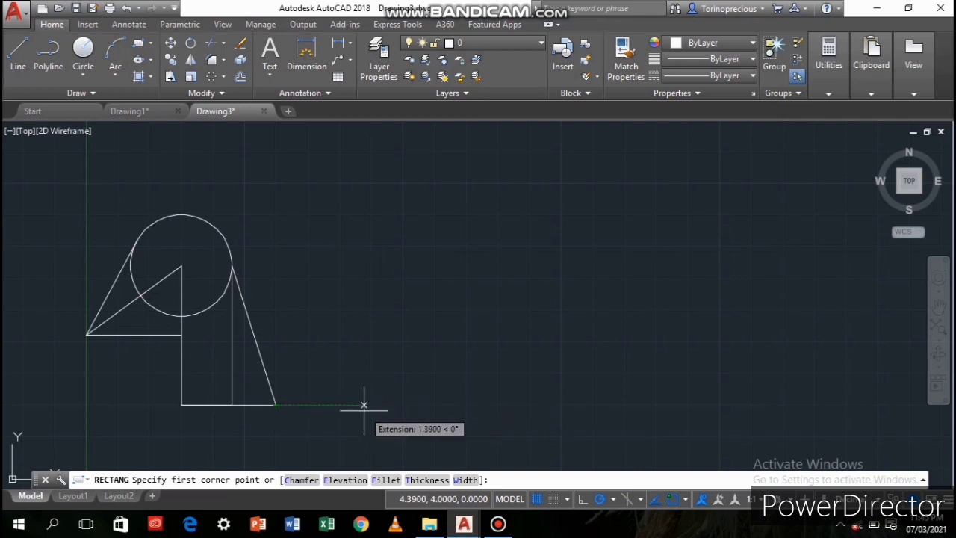
text(1)
key(Return)
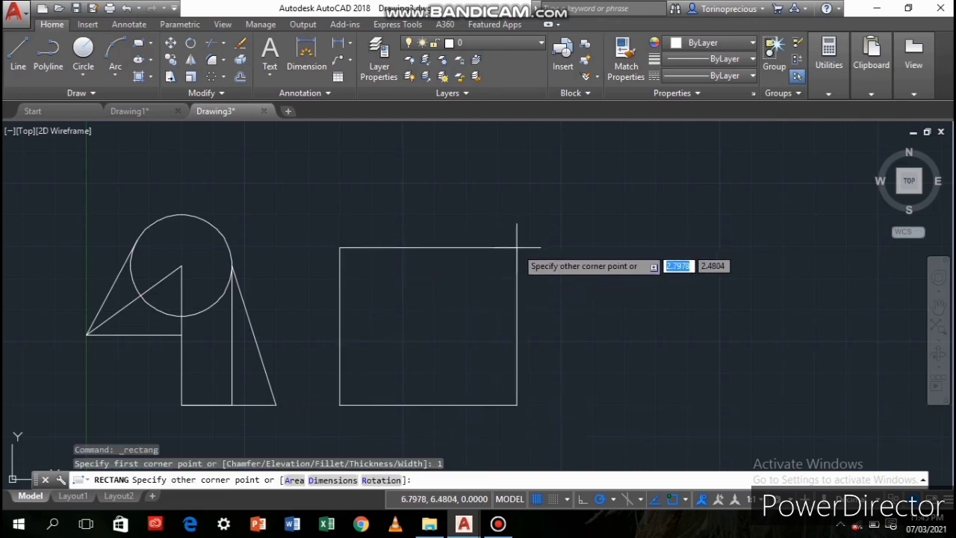
text(@3,3)
key(Return)
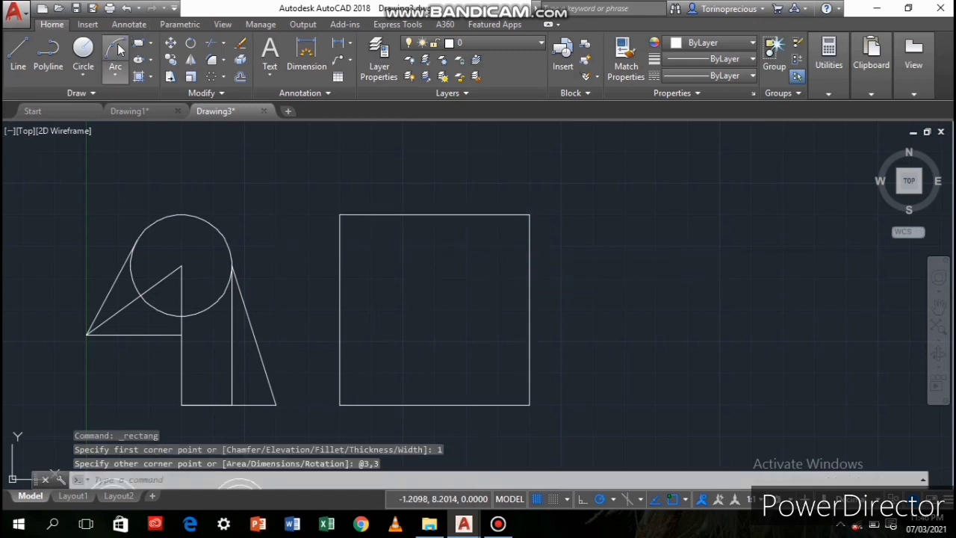
Draw a line 1.5 units long at 210 degrees from the midpoint of the new square's top edge.
click(18, 52)
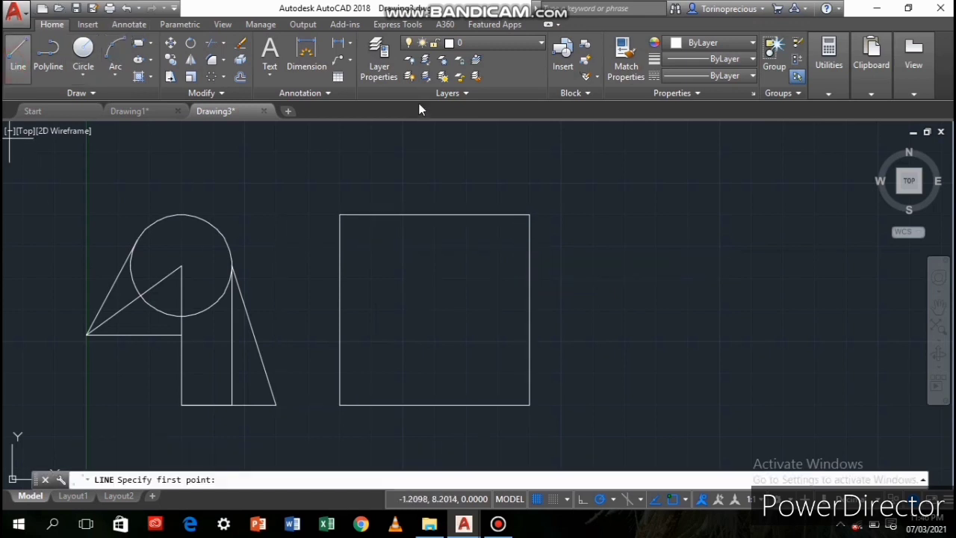
click(435, 215)
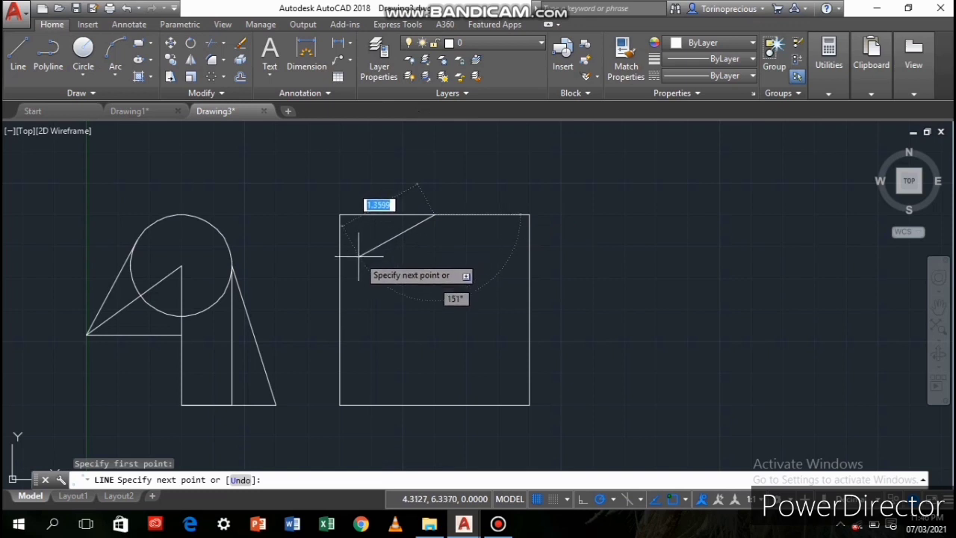
text(1.5,)
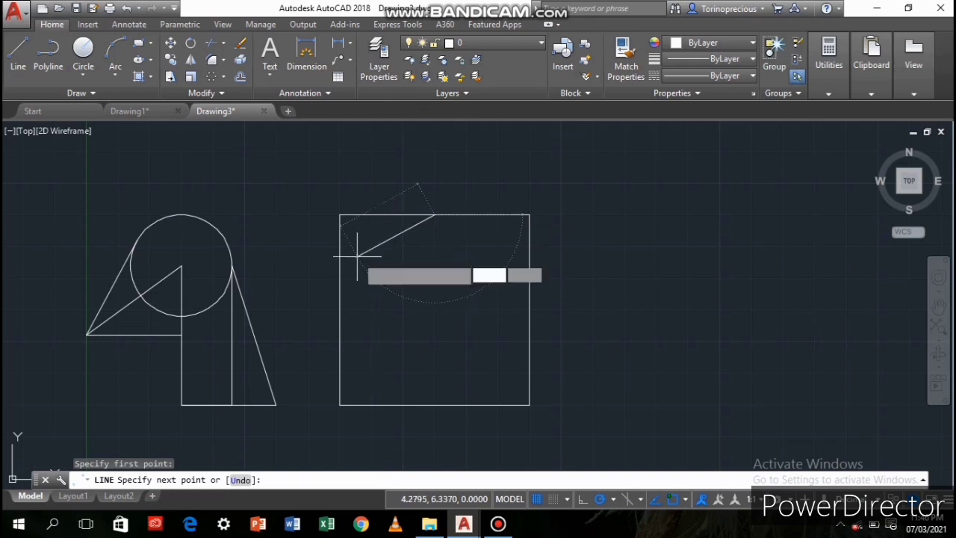
text(210)
key(Return)
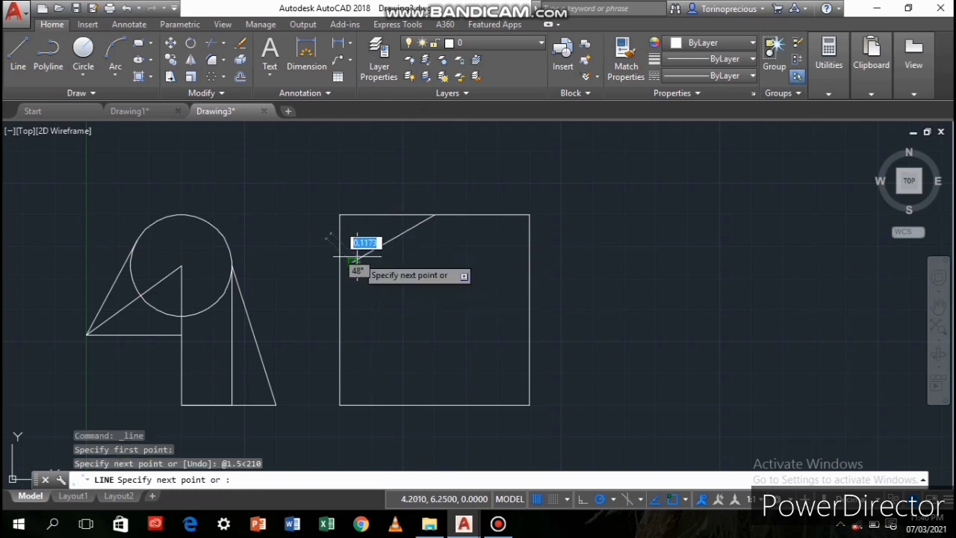
key(Return)
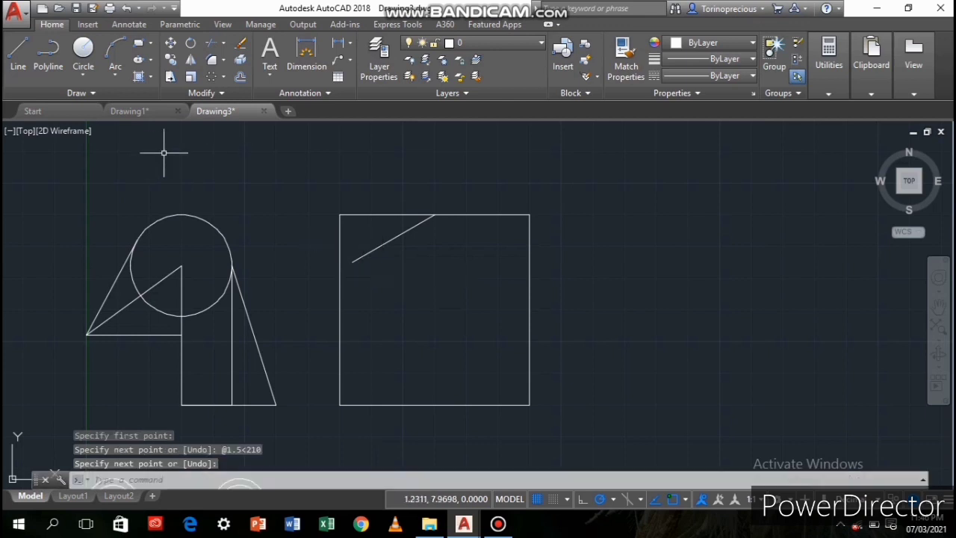
Mirror the slanted line about the vertical axis through the top edge's midpoint, keeping the original.
click(190, 66)
click(406, 232)
key(Return)
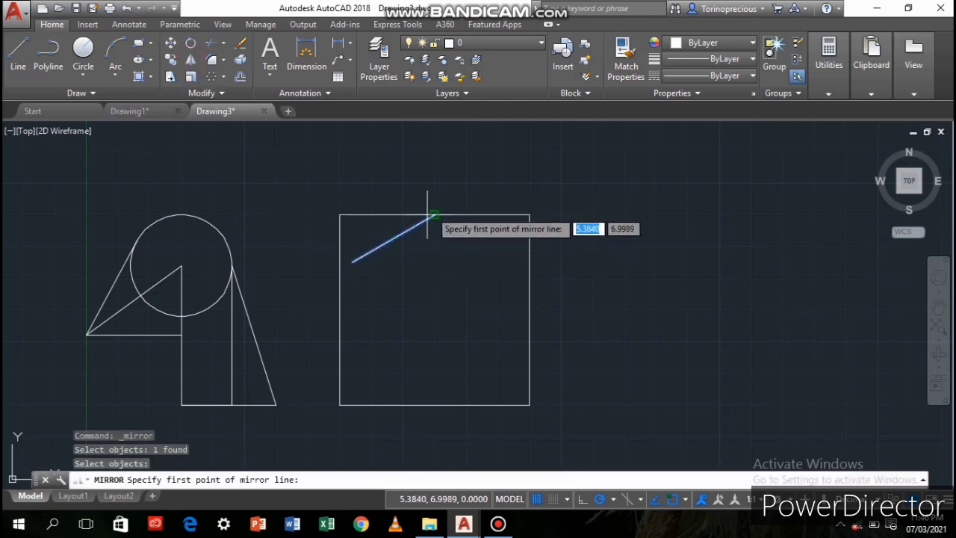
click(434, 215)
click(435, 277)
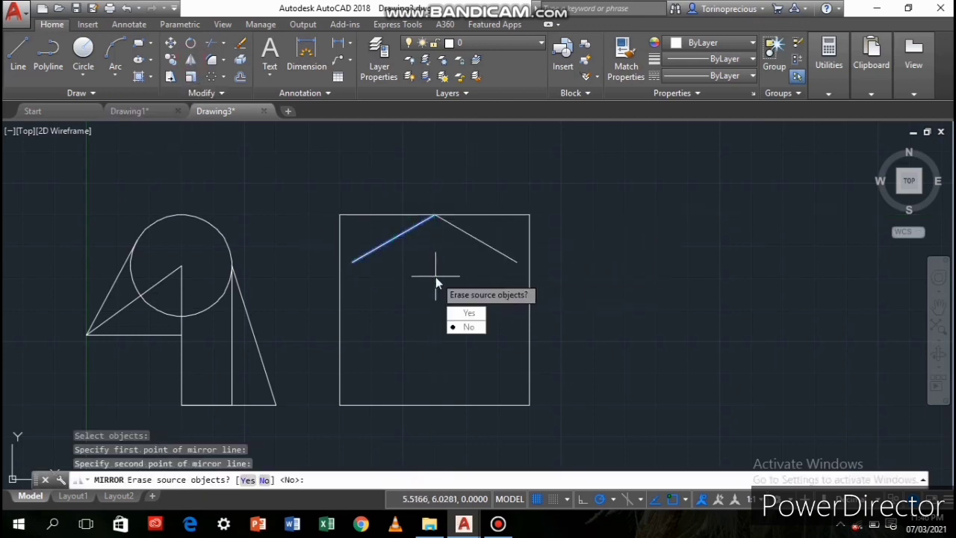
key(Return)
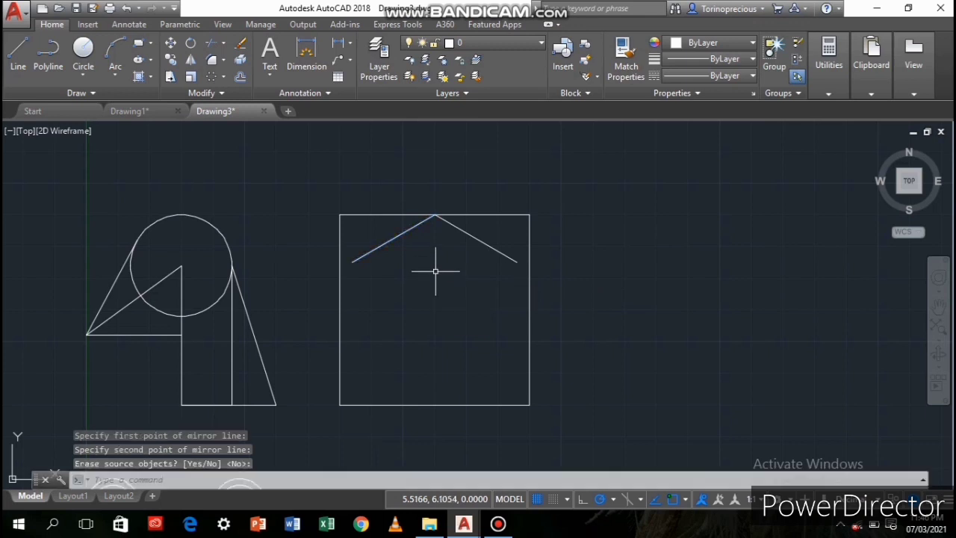
Draw a circle of radius 0.65 centred directly below the apex, level with the lower ends of the slanted lines.
click(86, 54)
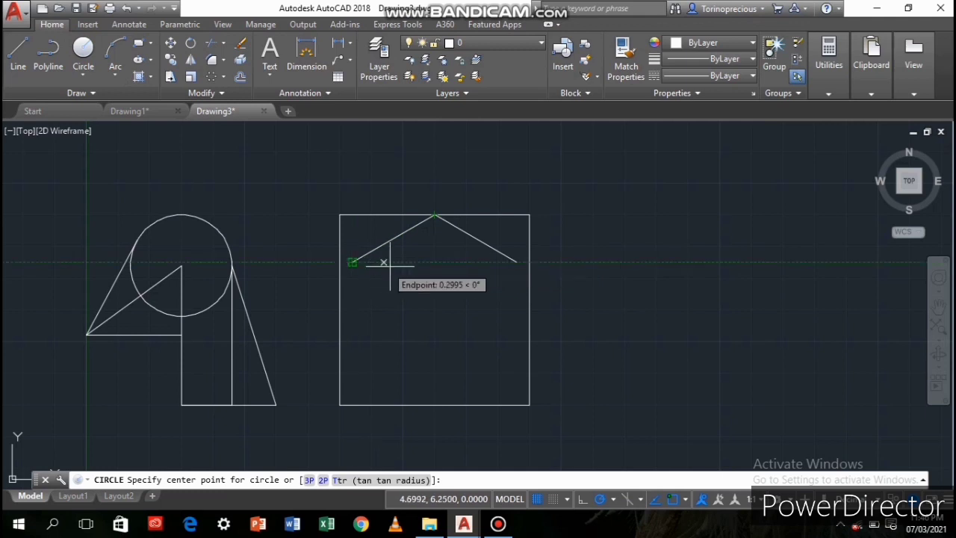
click(434, 263)
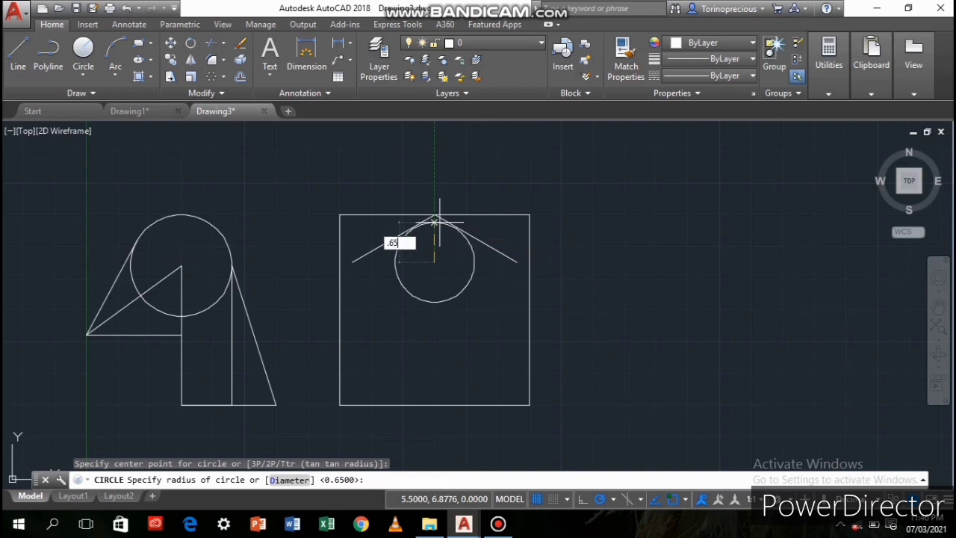
text(.65)
key(Return)
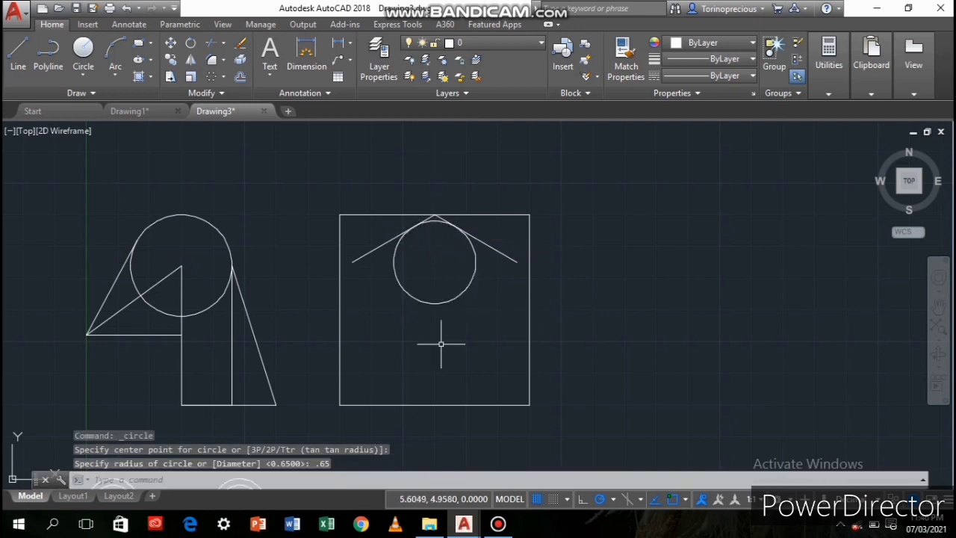
Polar-array the circle and the two slanted lines around the square's centre with 3 items over 360 degrees.
scroll(440, 344, up, 2)
key(Return)
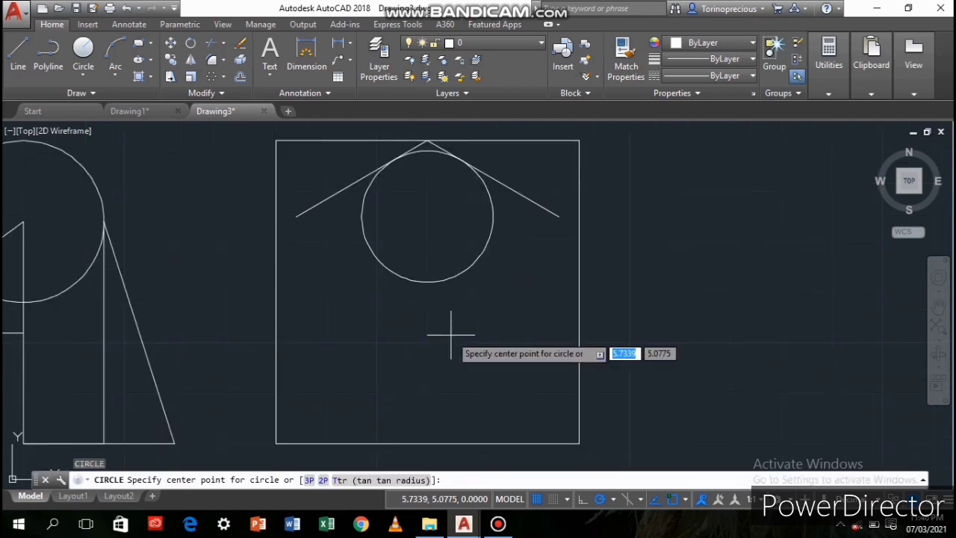
click(191, 76)
click(364, 177)
click(466, 164)
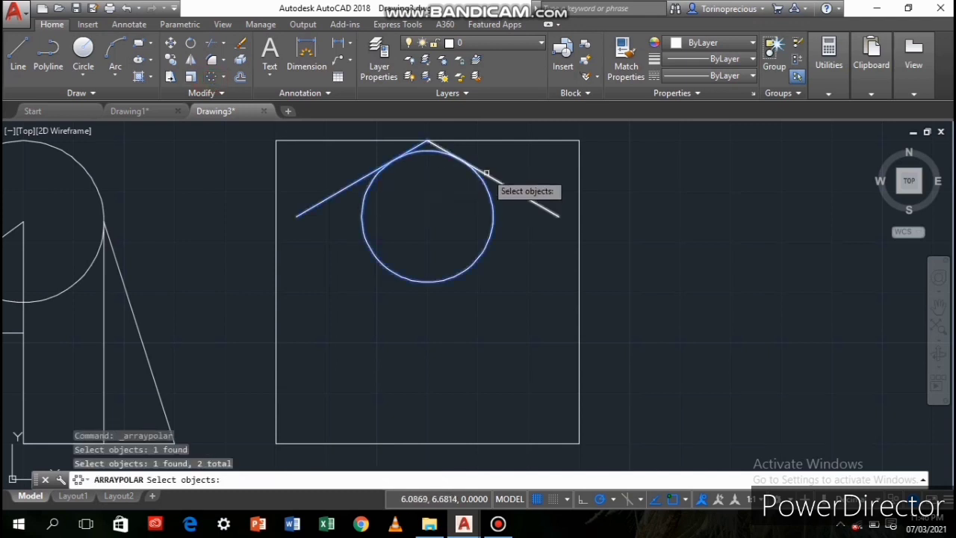
key(Return)
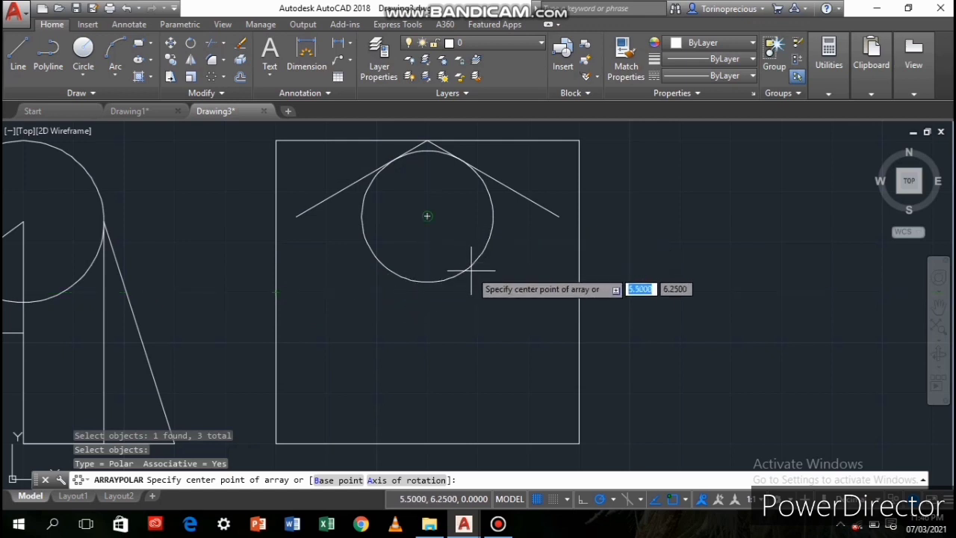
click(427, 292)
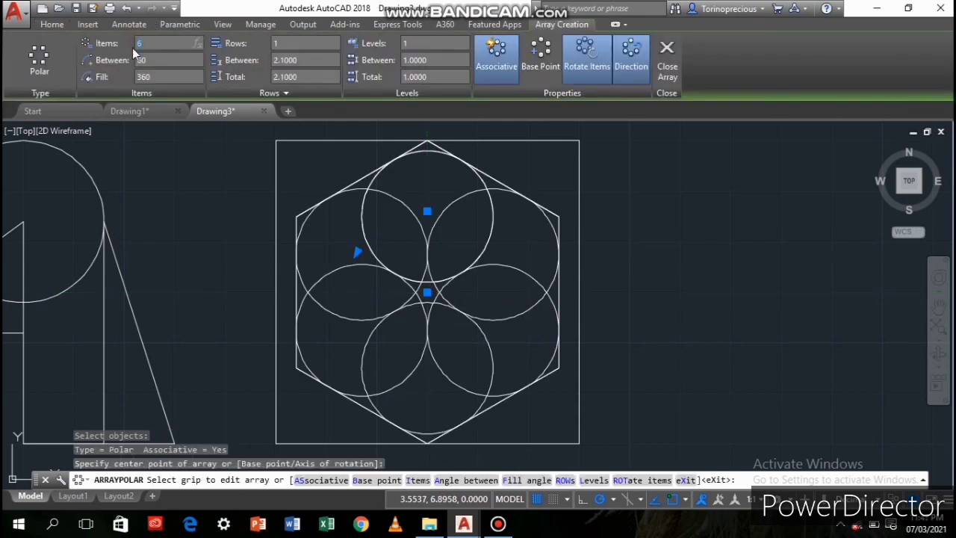
text(3)
key(Return)
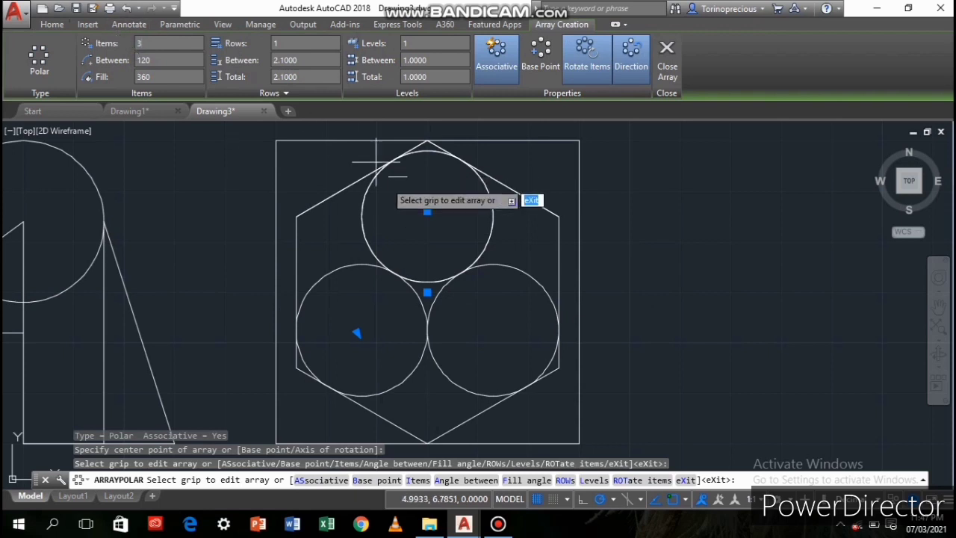
scroll(429, 248, down, 2)
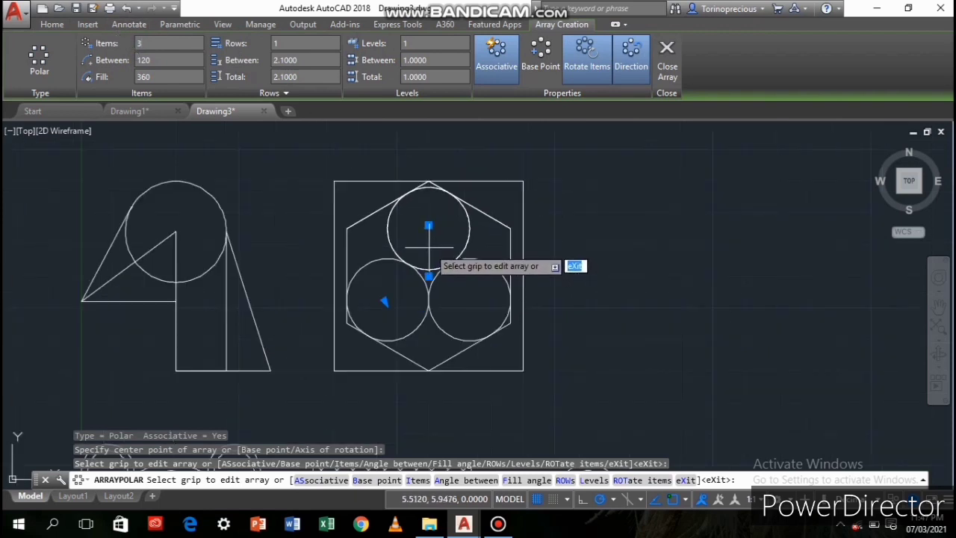
key(Return)
Erase the square surrounding the hexagon and its three circles.
click(240, 43)
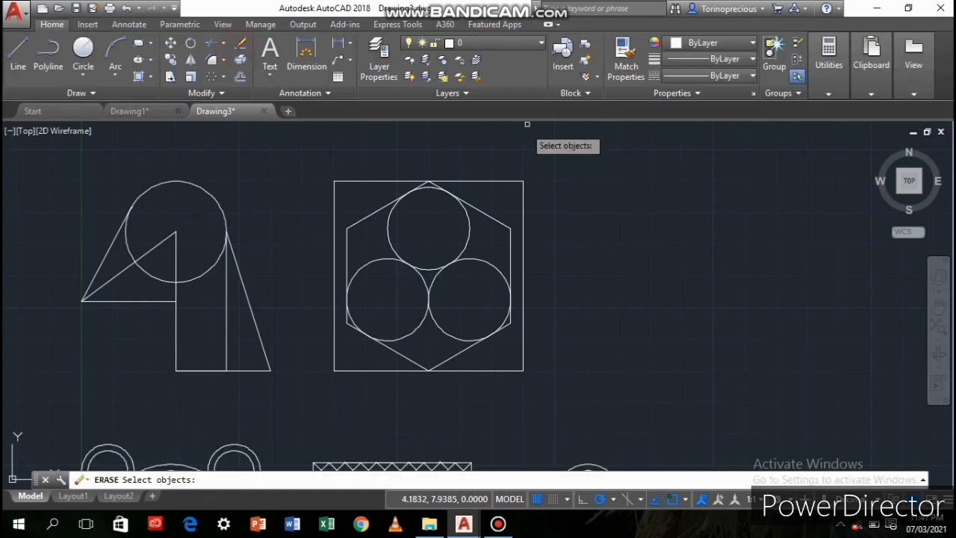
click(488, 182)
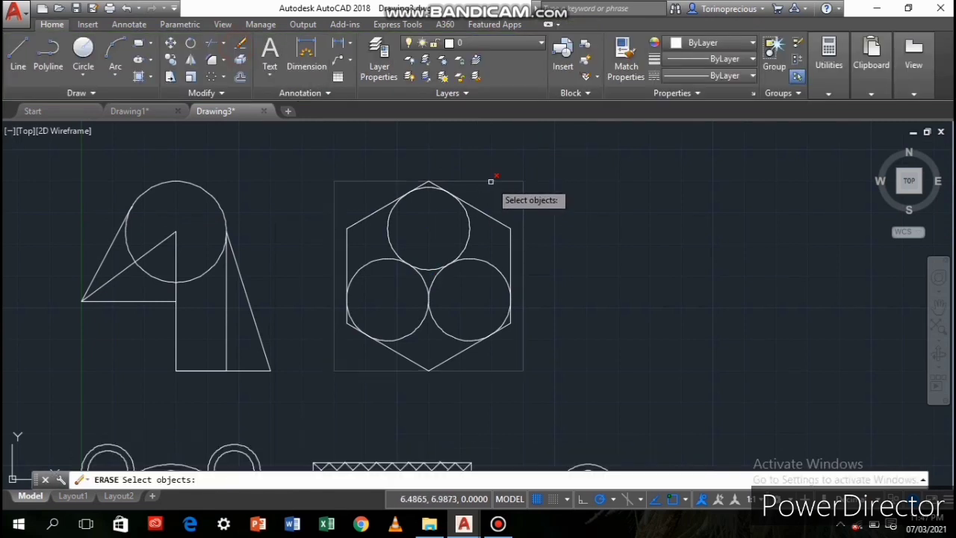
key(Return)
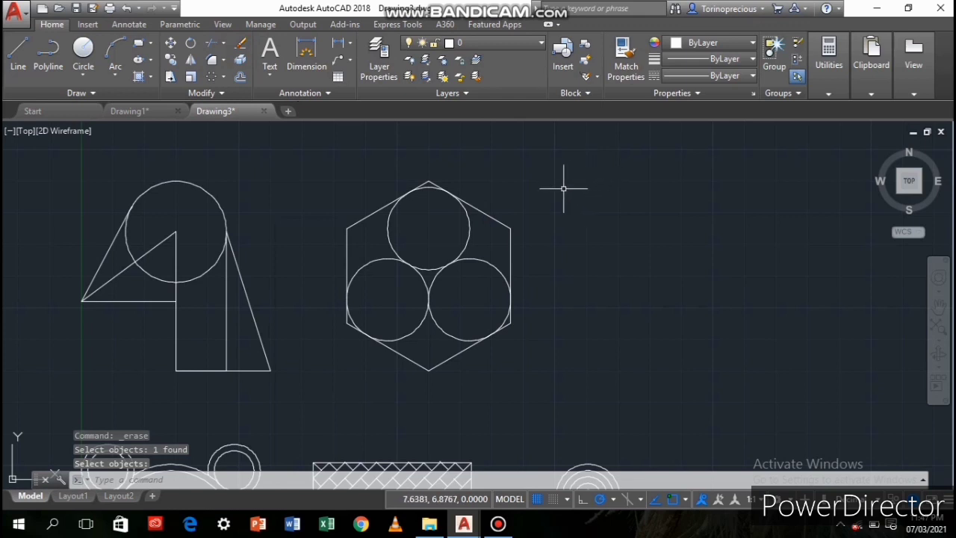
Draw an inscribed 8-sided polygon centred 2 units right of the hexagon's right edge midpoint, its bottom vertex level with the hexagon's lowest point.
click(149, 59)
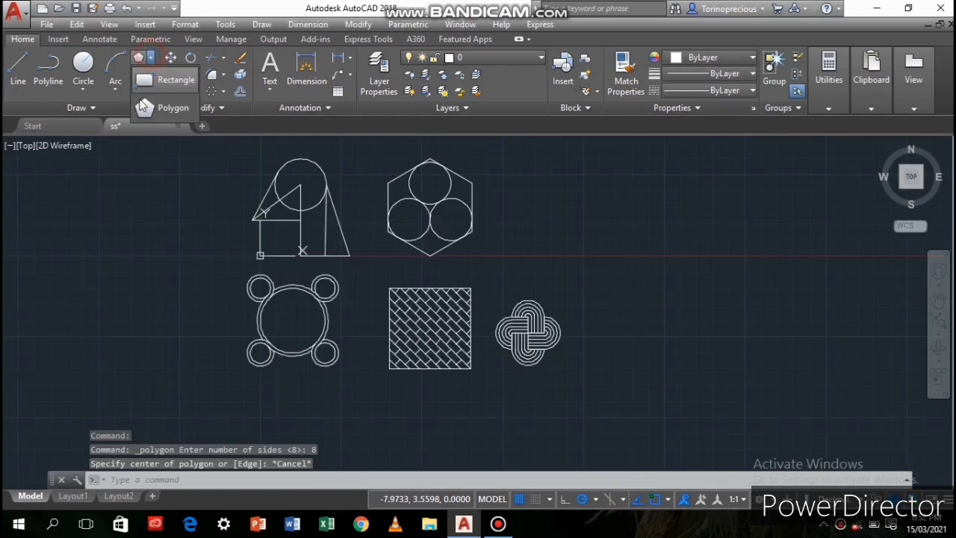
click(164, 106)
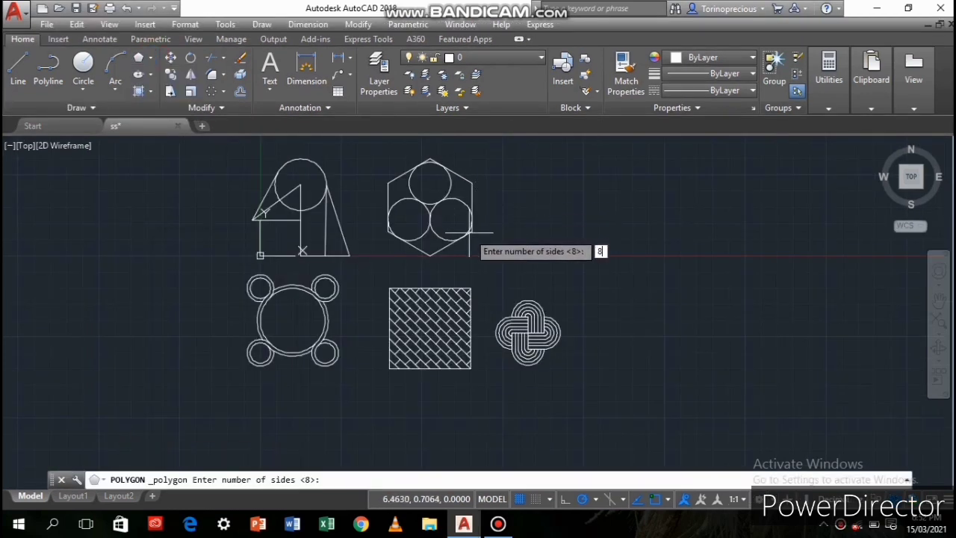
key(Return)
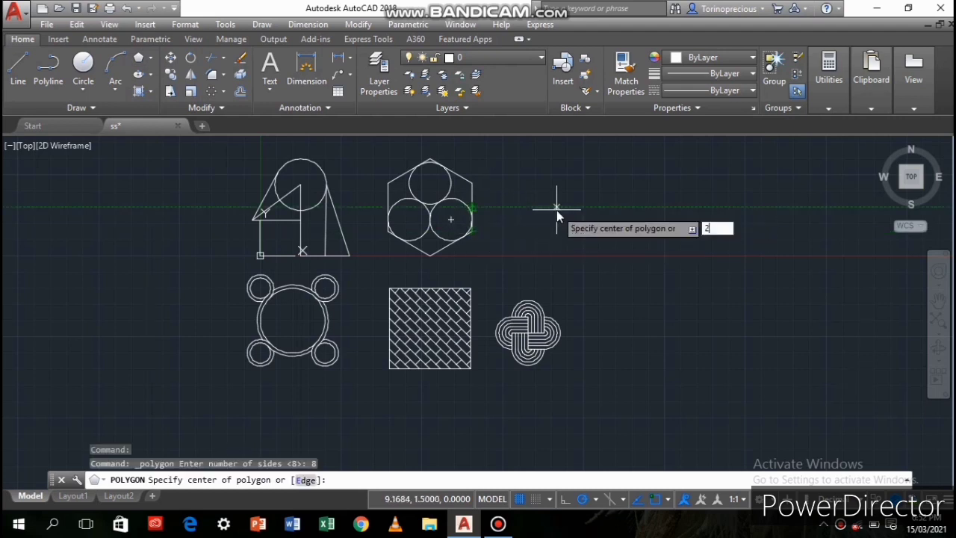
text(2)
key(Return)
click(601, 247)
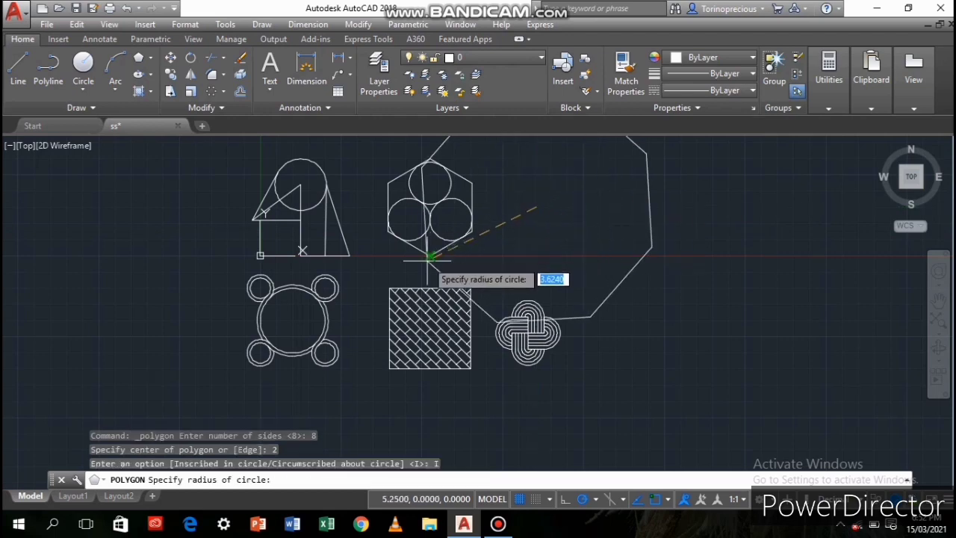
click(536, 256)
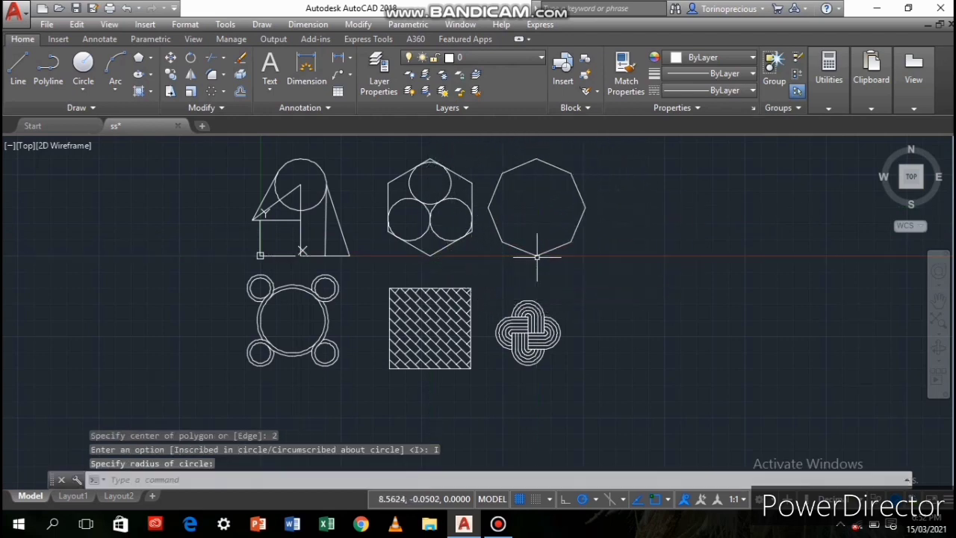
Draw connected lines from the octagon's top vertex to its centre and on to its upper-left vertex.
click(18, 67)
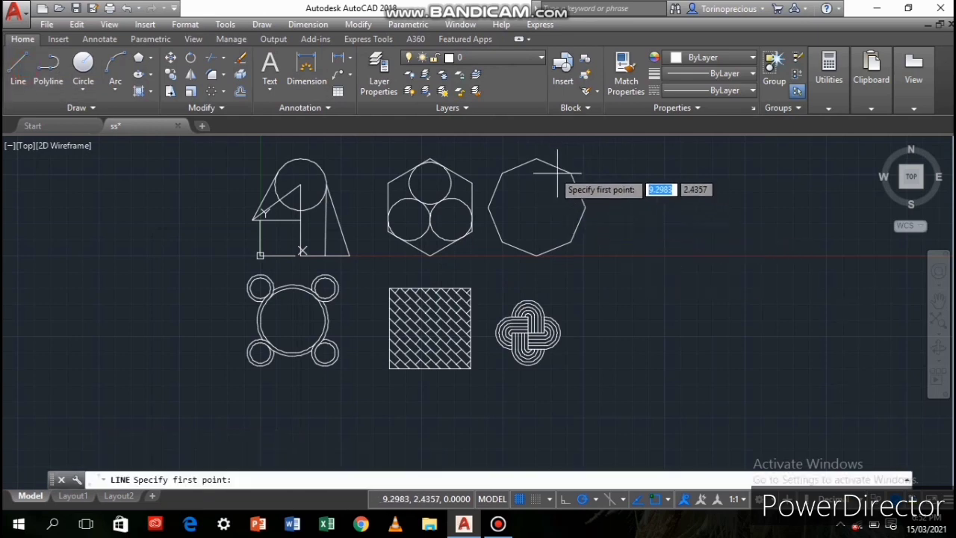
click(536, 159)
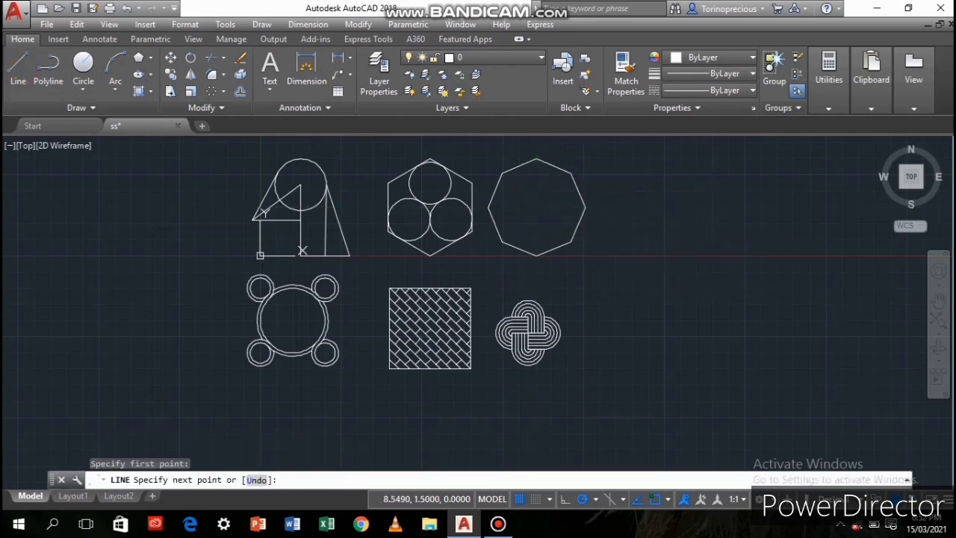
click(535, 207)
click(501, 173)
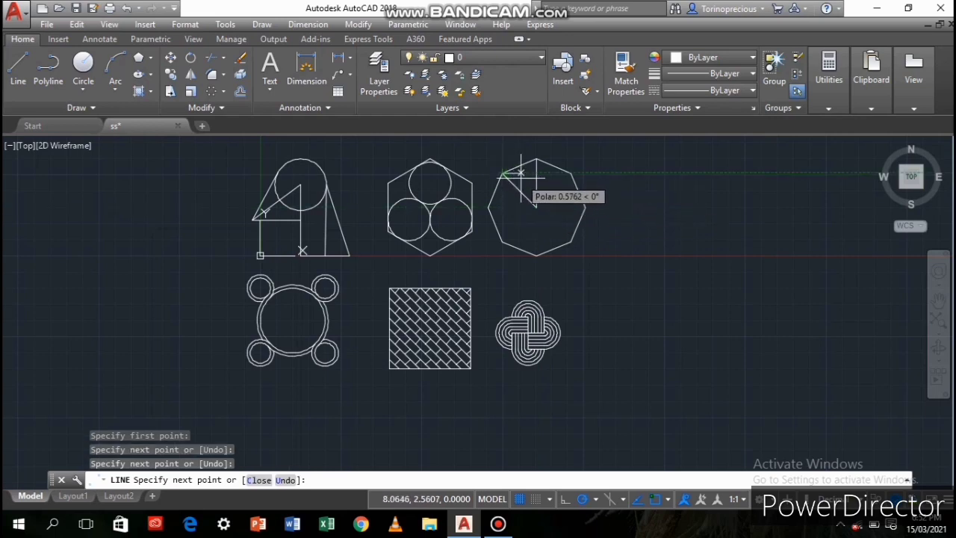
key(Return)
Draw a 1-unit line from the octagon's centre toward the midpoint of its upper-left edge, continuing to the top vertex.
click(25, 73)
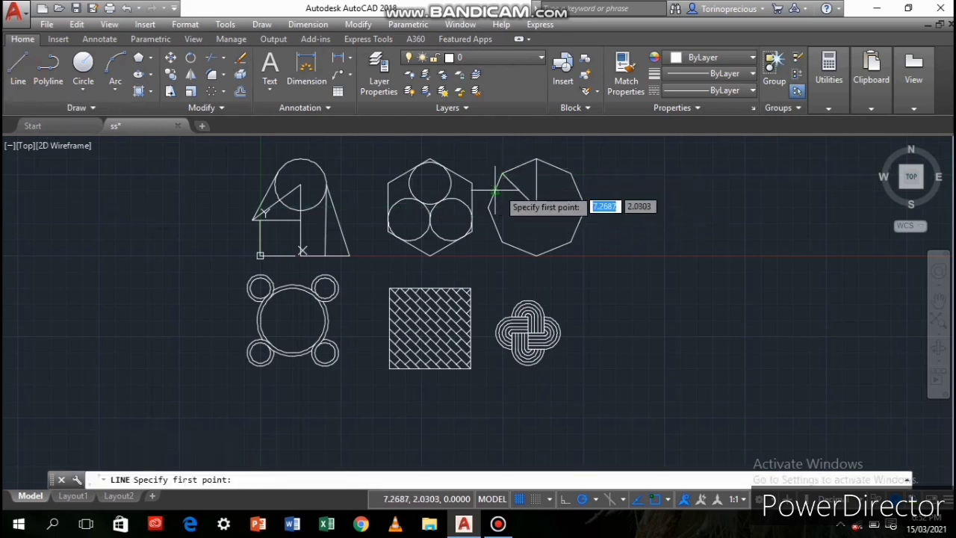
click(533, 206)
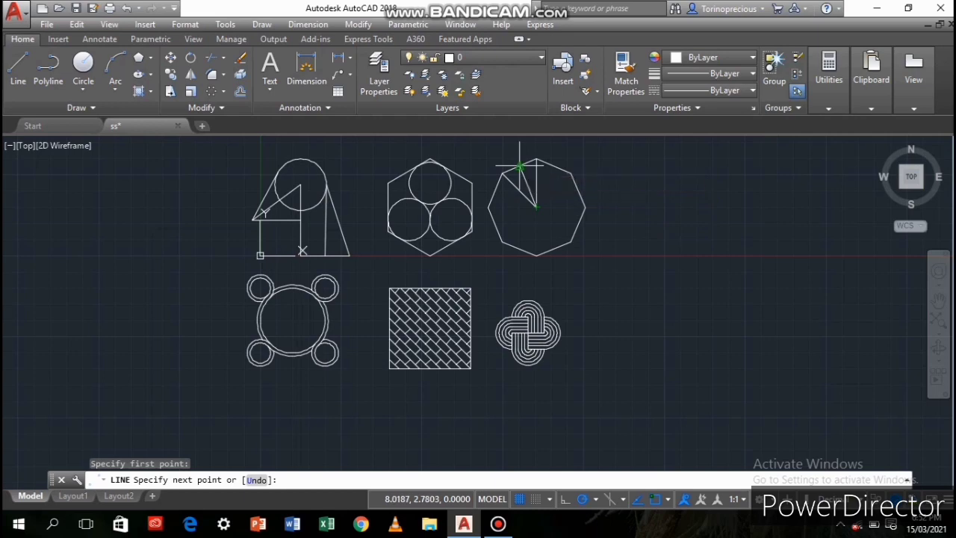
text(1)
key(Return)
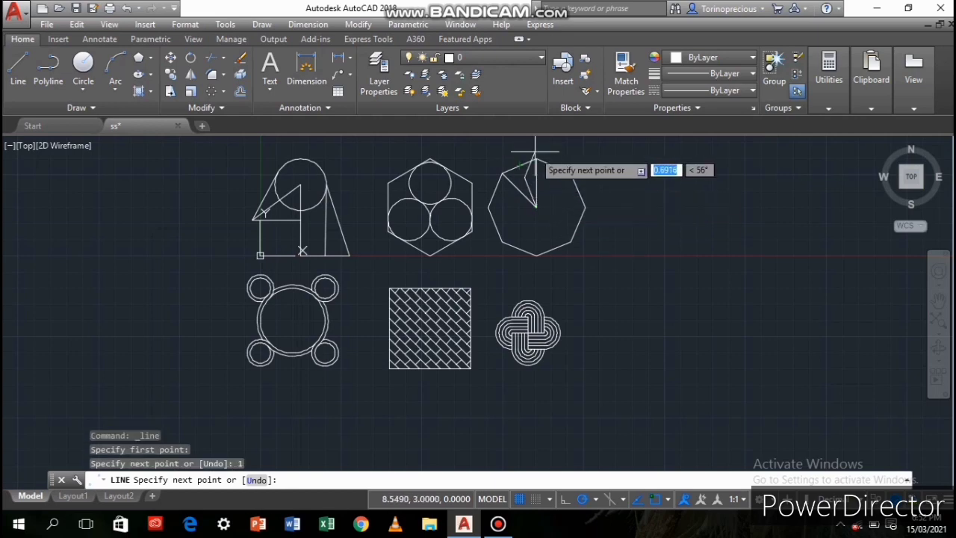
click(536, 159)
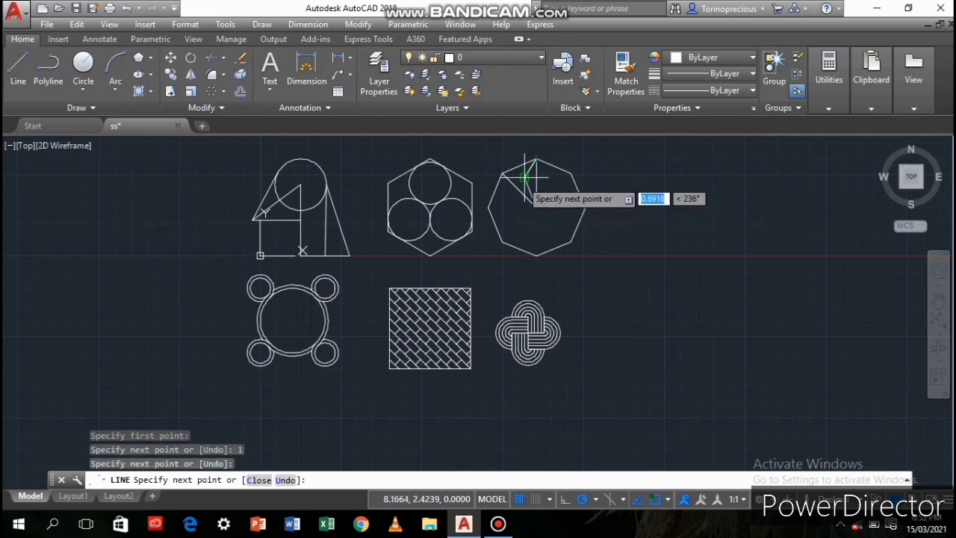
key(Return)
Draw a line from the outer end of the 1-unit line to the octagon's upper-left vertex.
click(17, 66)
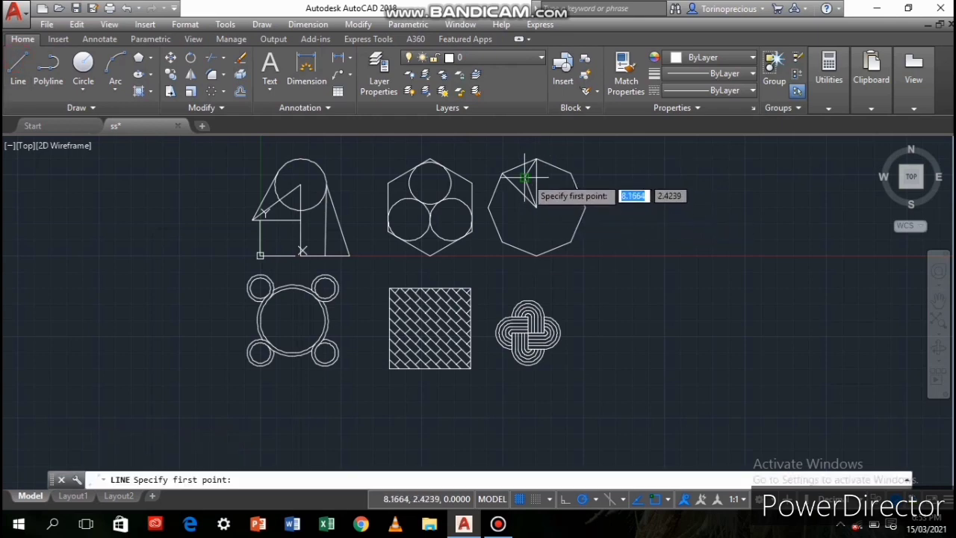
click(531, 179)
click(502, 174)
key(Return)
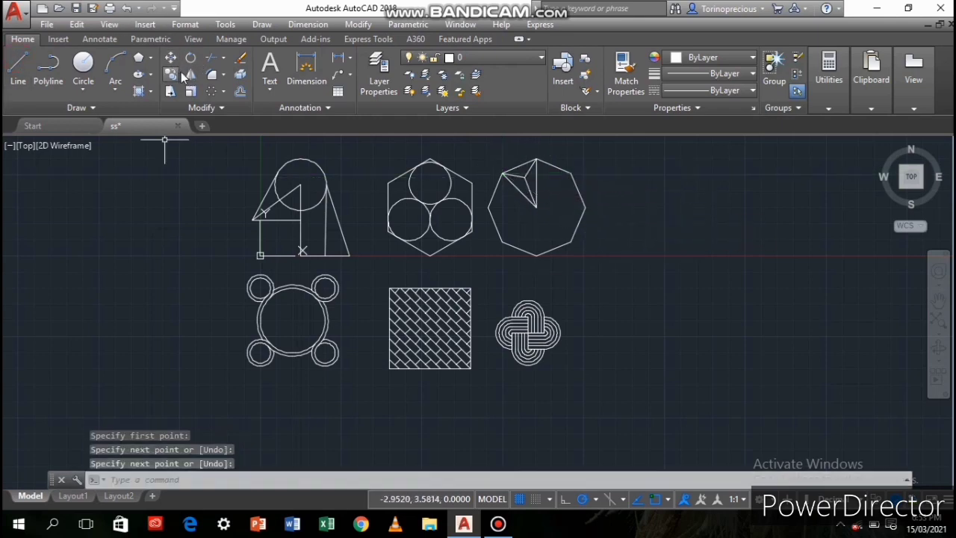
Polar-array the five inner lines around the octagon's centre with 8 items over 360 degrees.
click(212, 92)
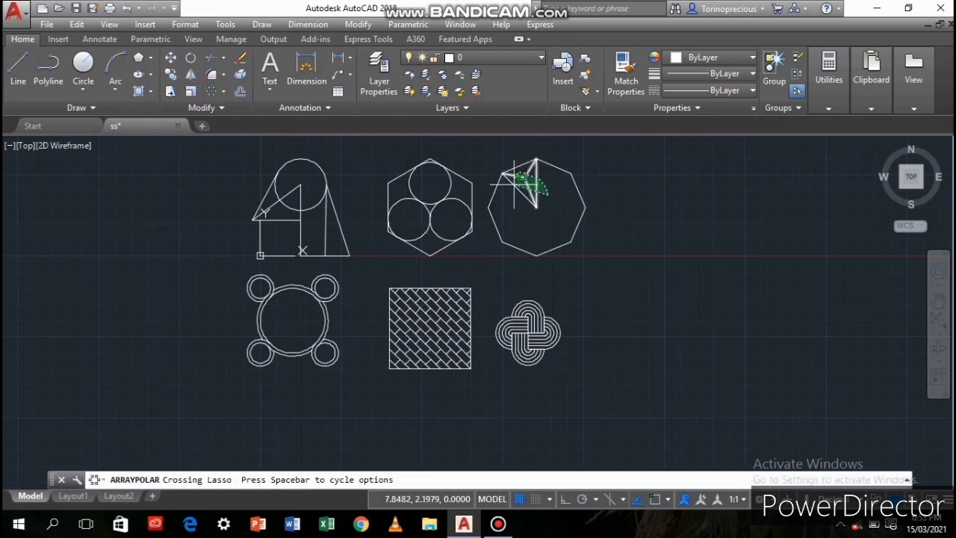
drag(535, 184, 515, 190)
key(Return)
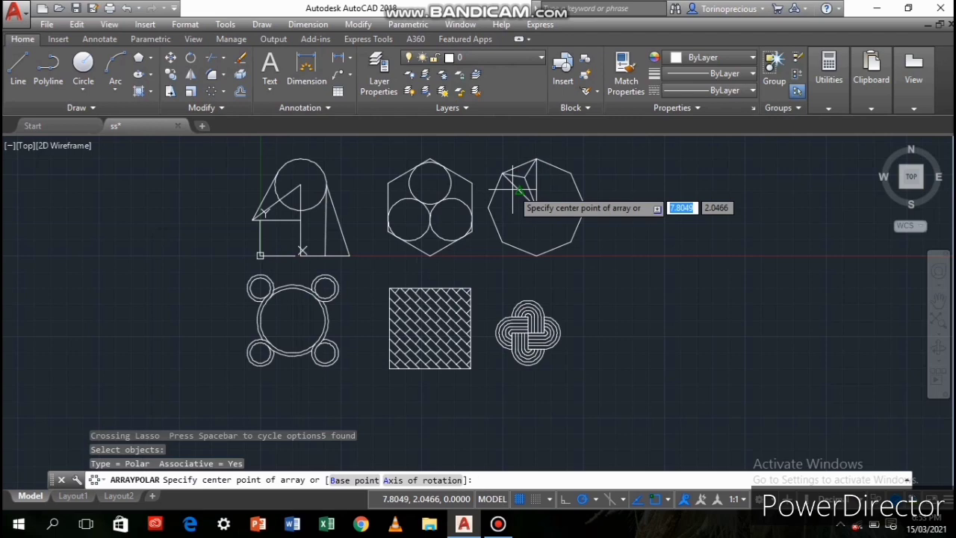
click(536, 207)
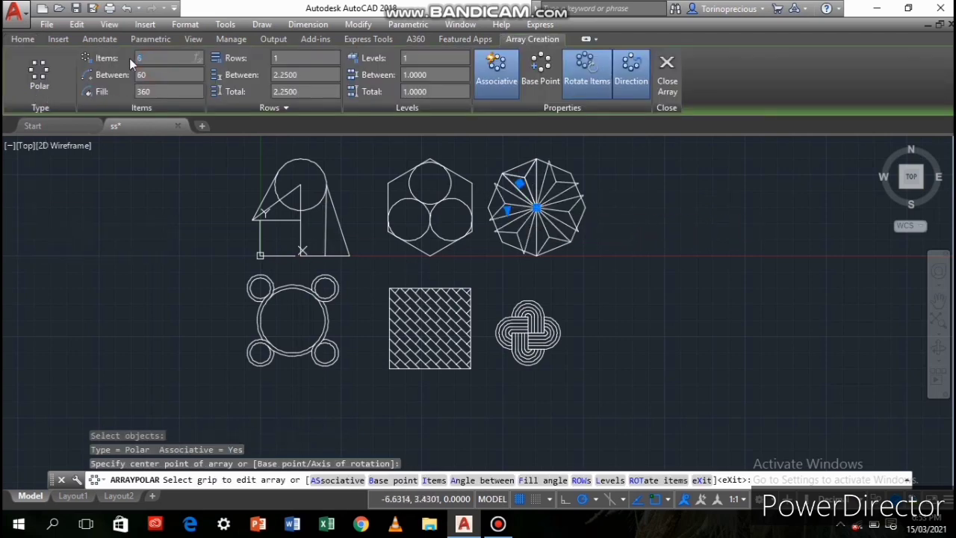
text(8)
key(Return)
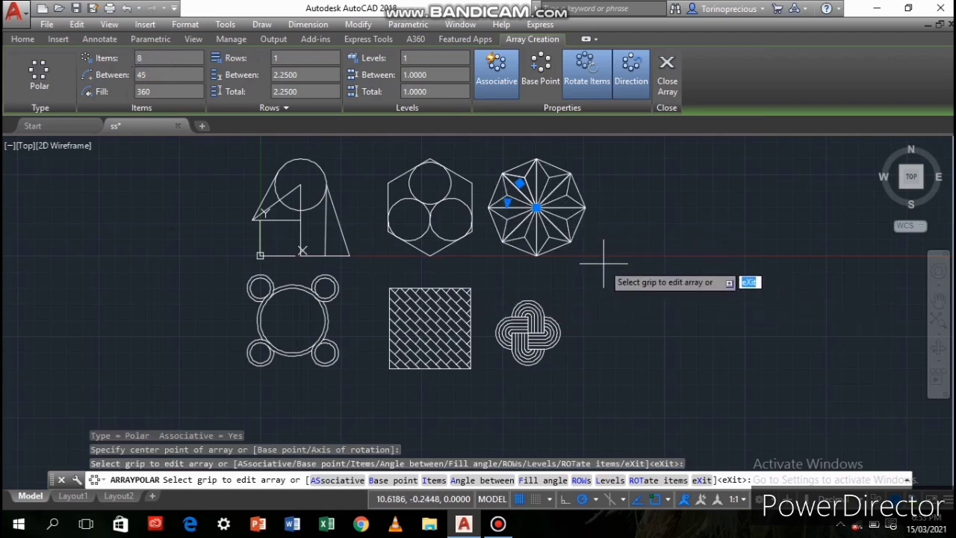
key(Return)
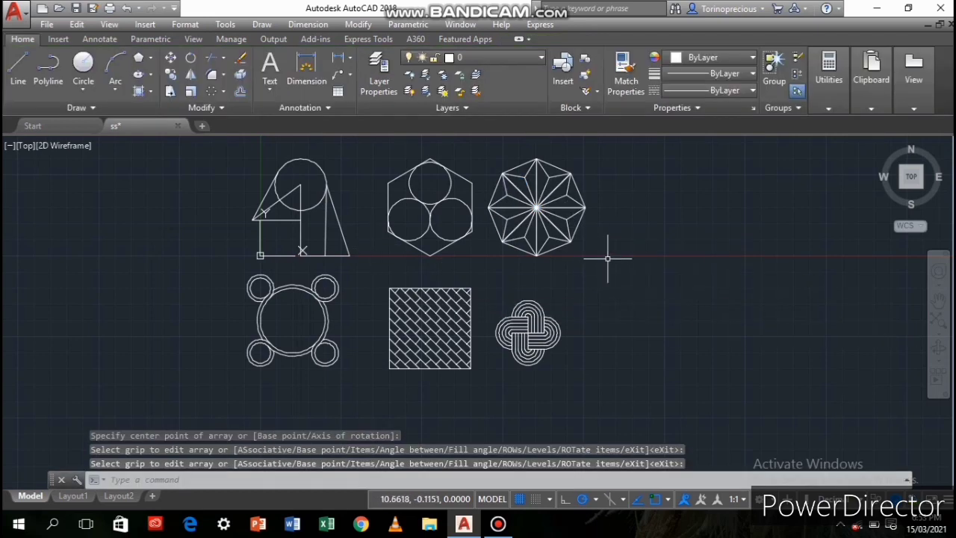